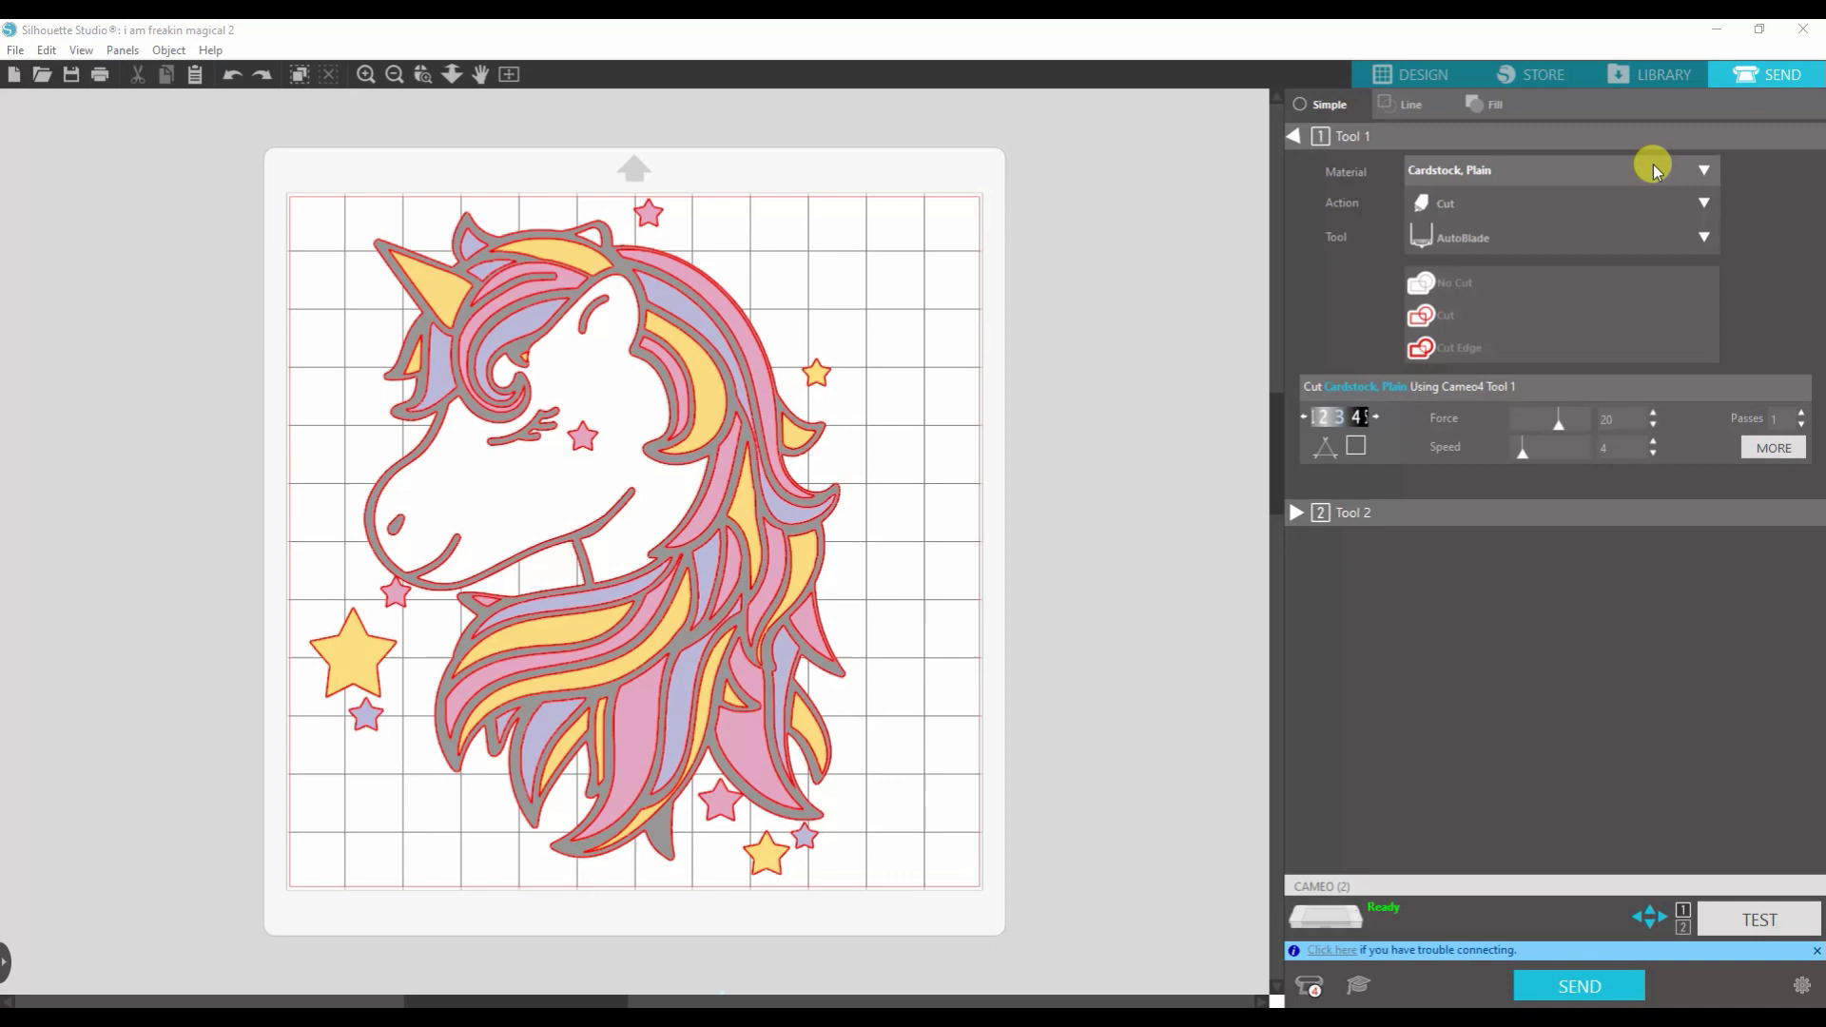
- Add a new material type from the Material list and rename it EasyWeed
left_click(1652, 162)
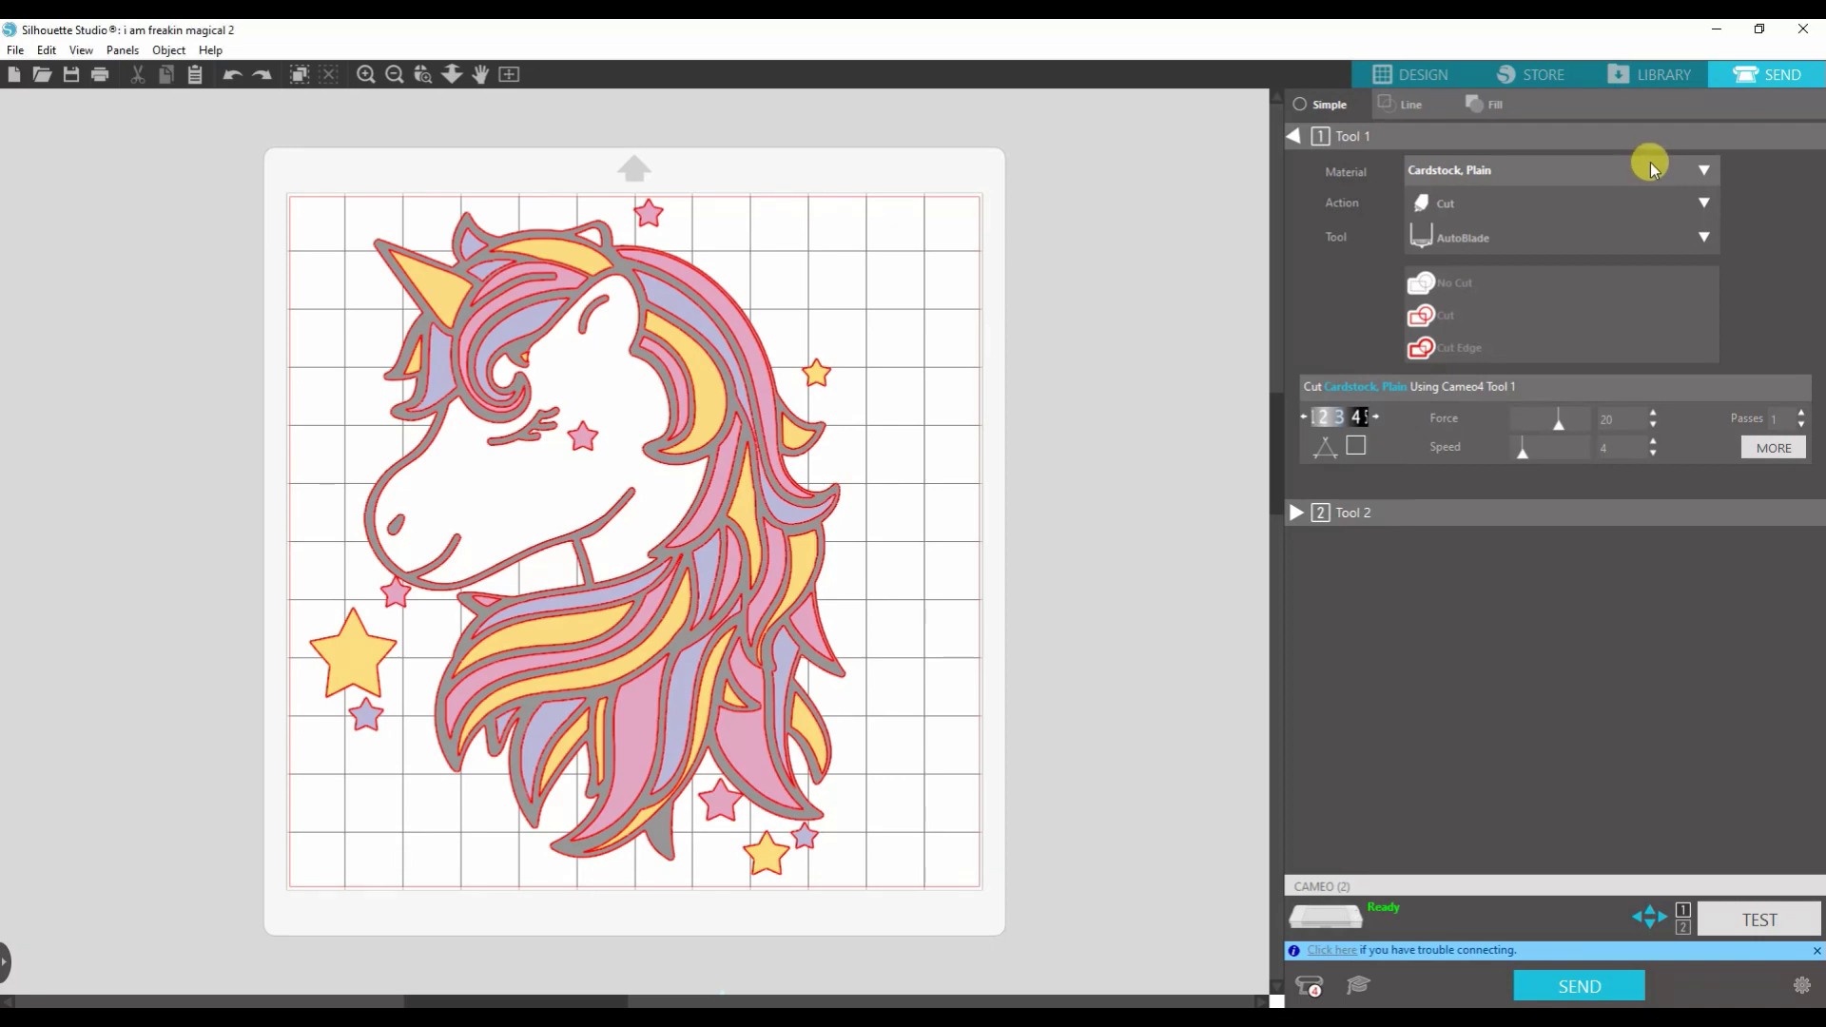
left_click(1333, 175)
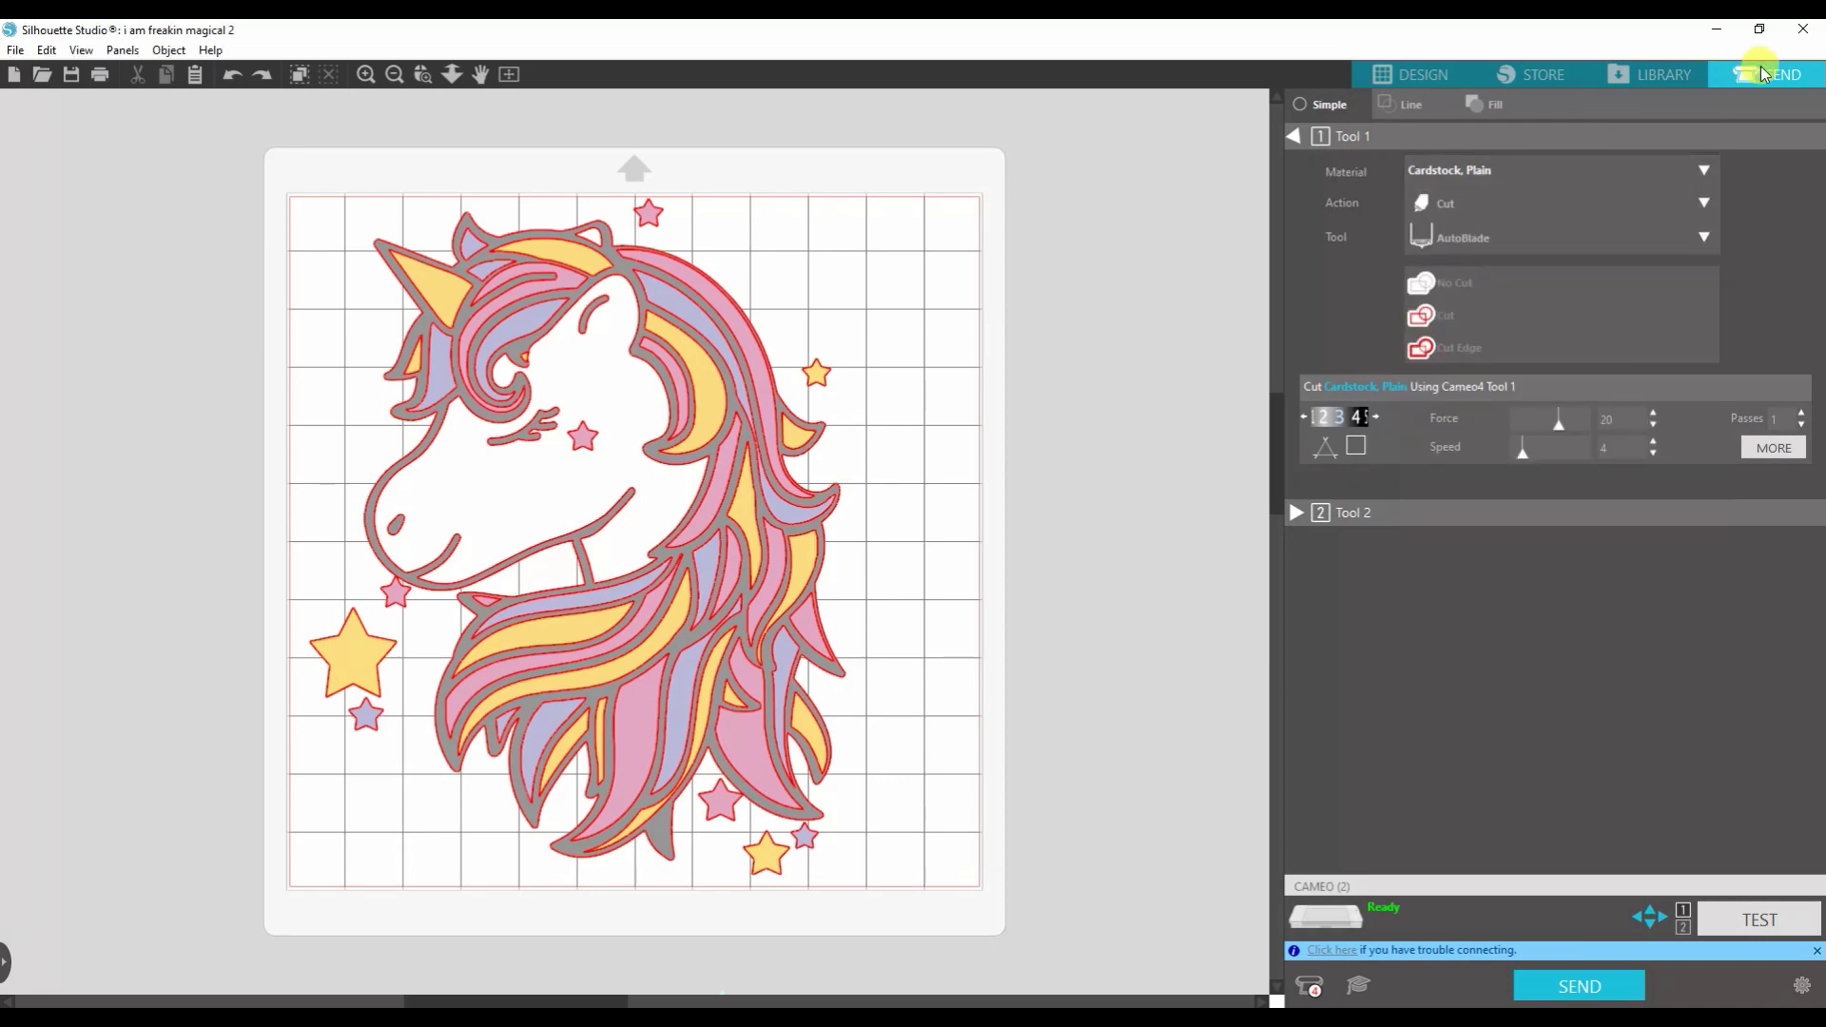
left_click(1486, 172)
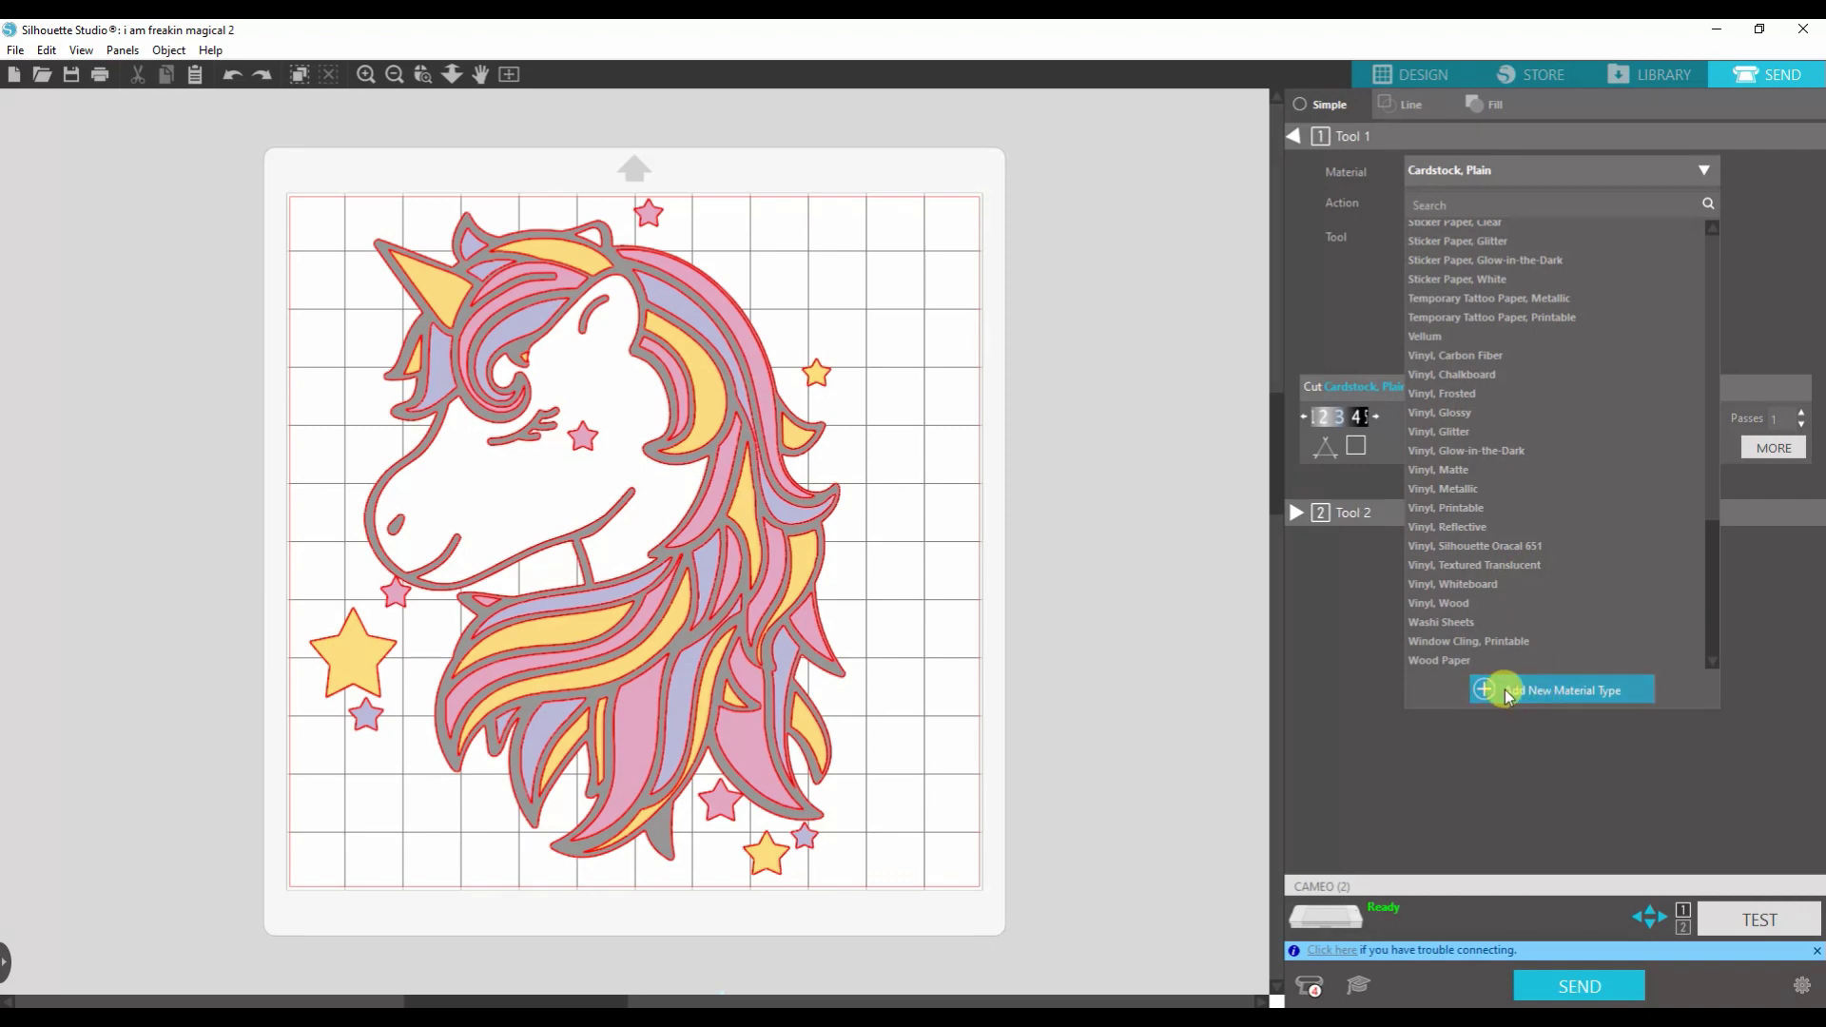
left_click(1591, 692)
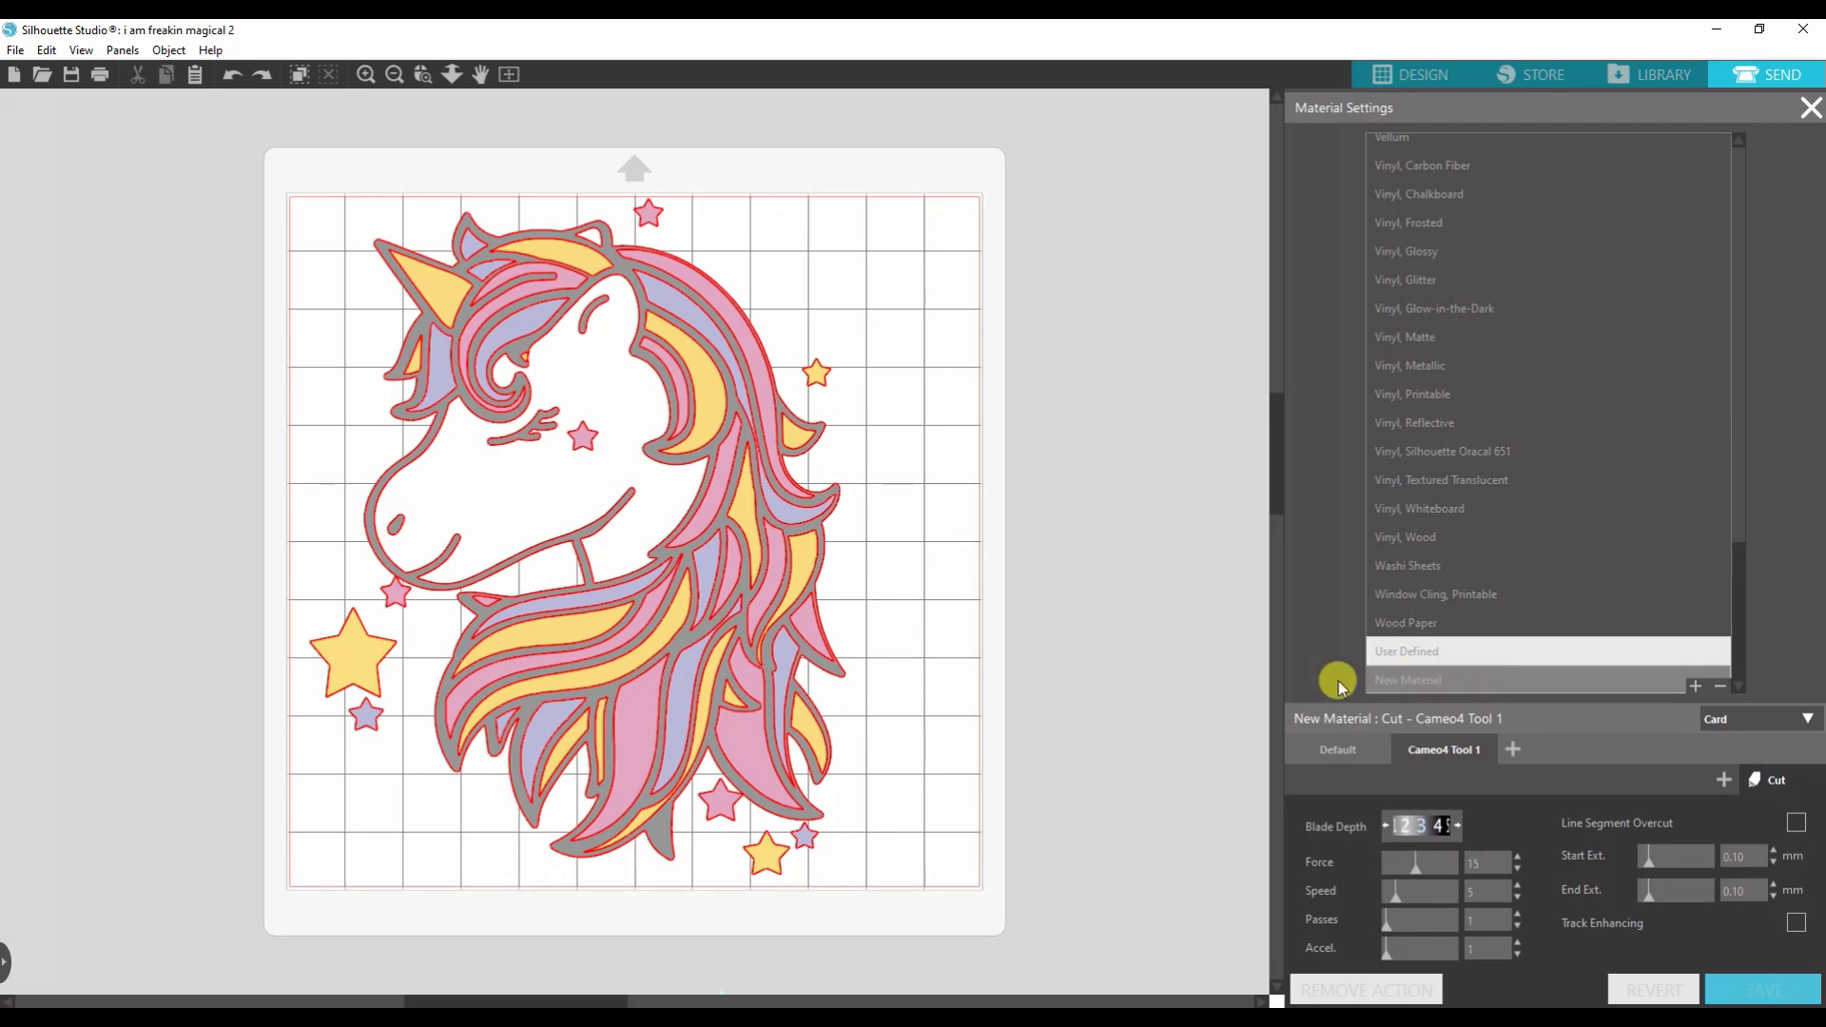
right_click(1438, 683)
left_click(1476, 713)
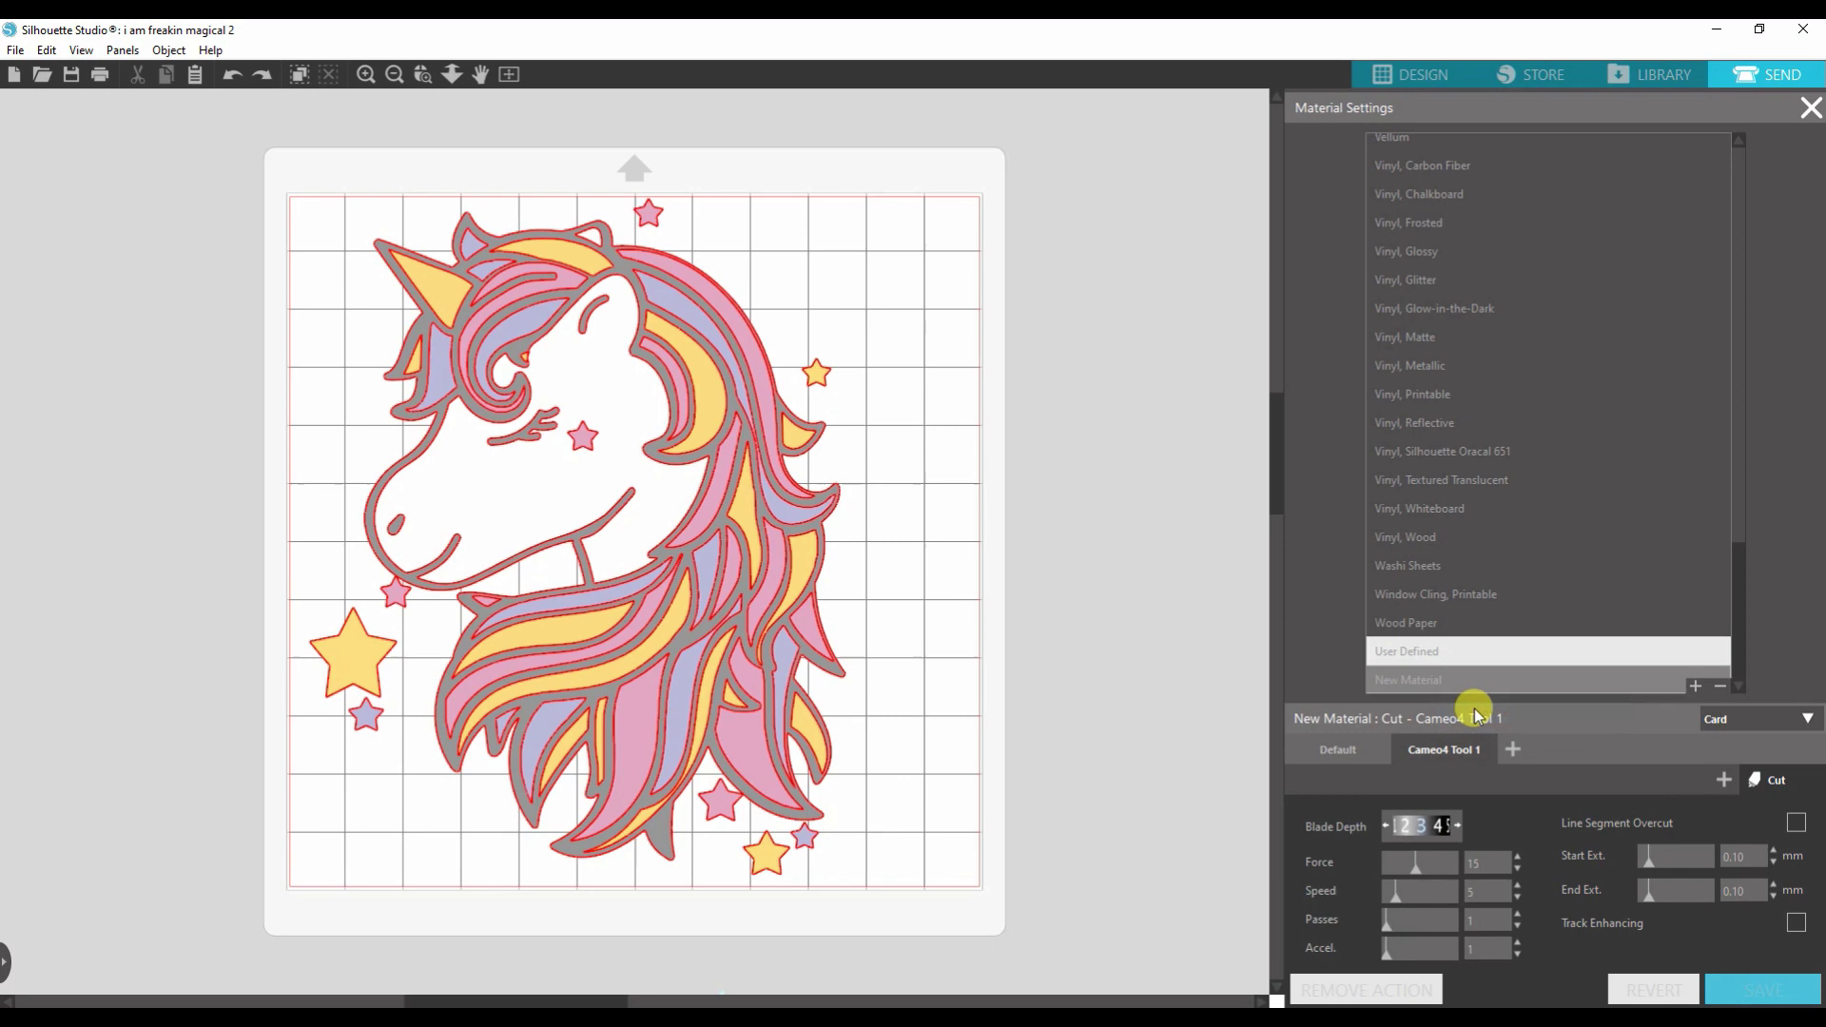
type("Easy")
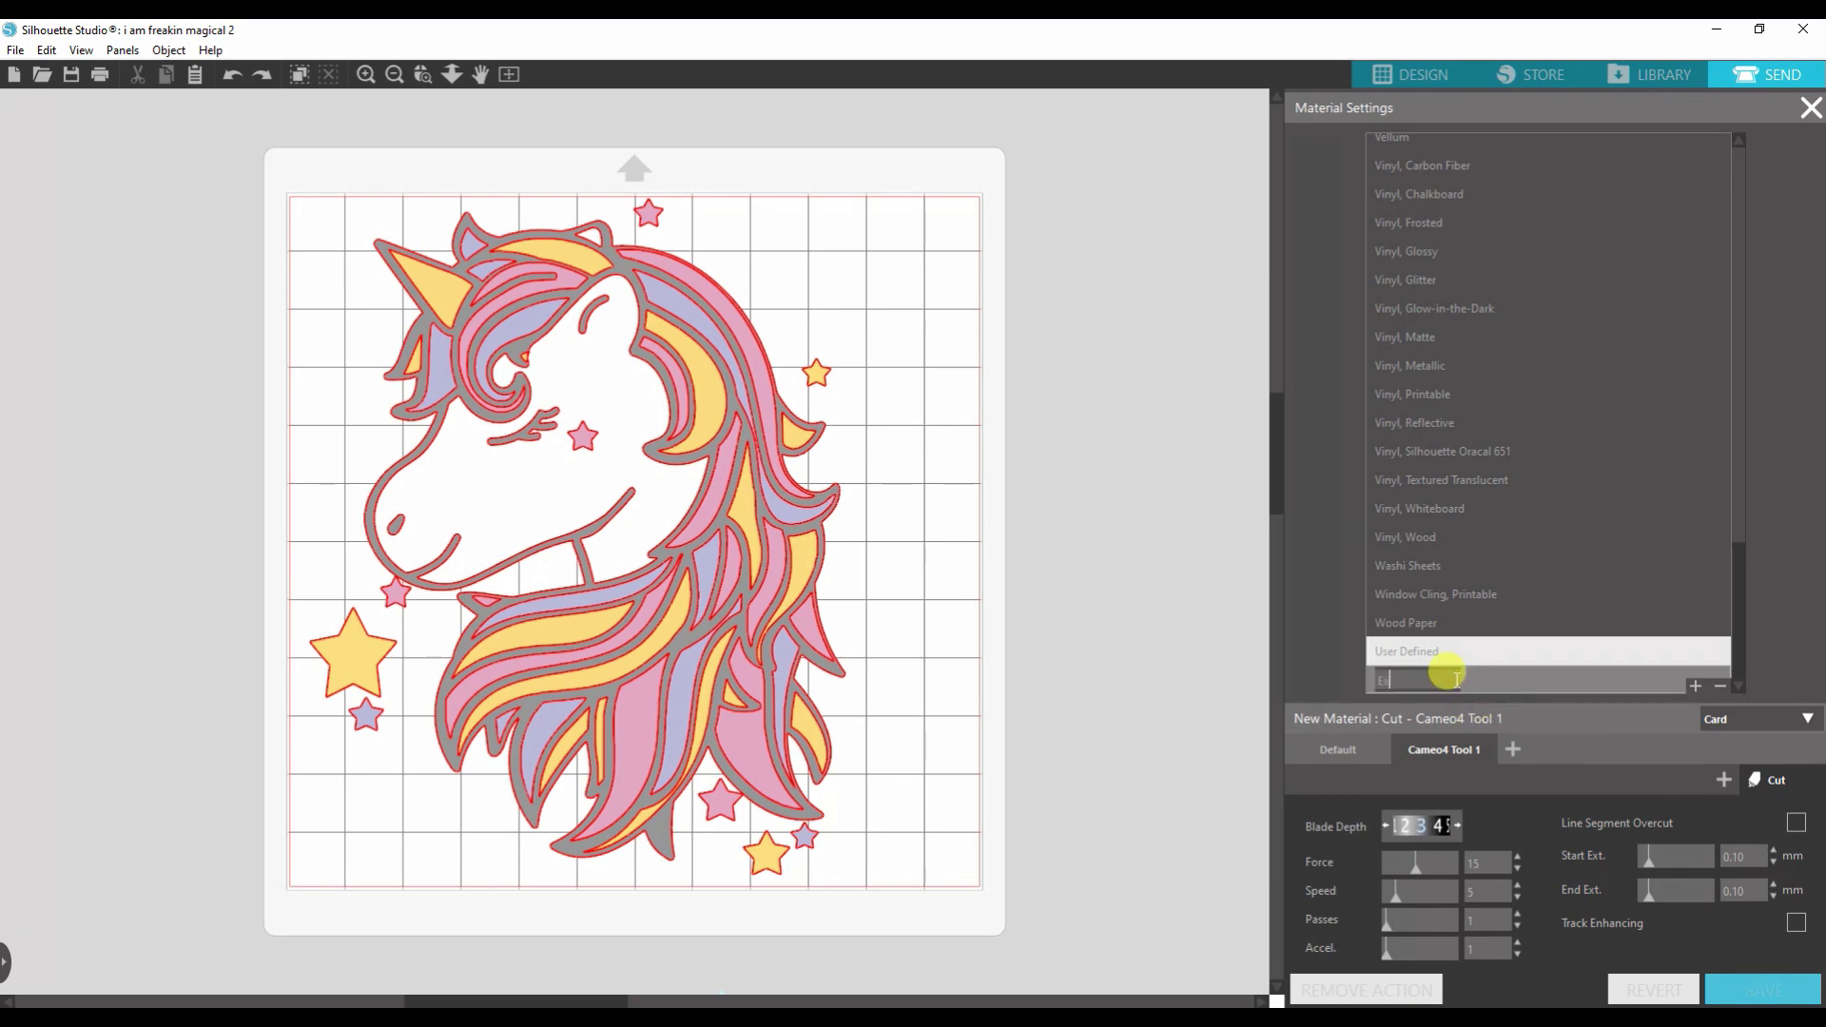
type("Weed")
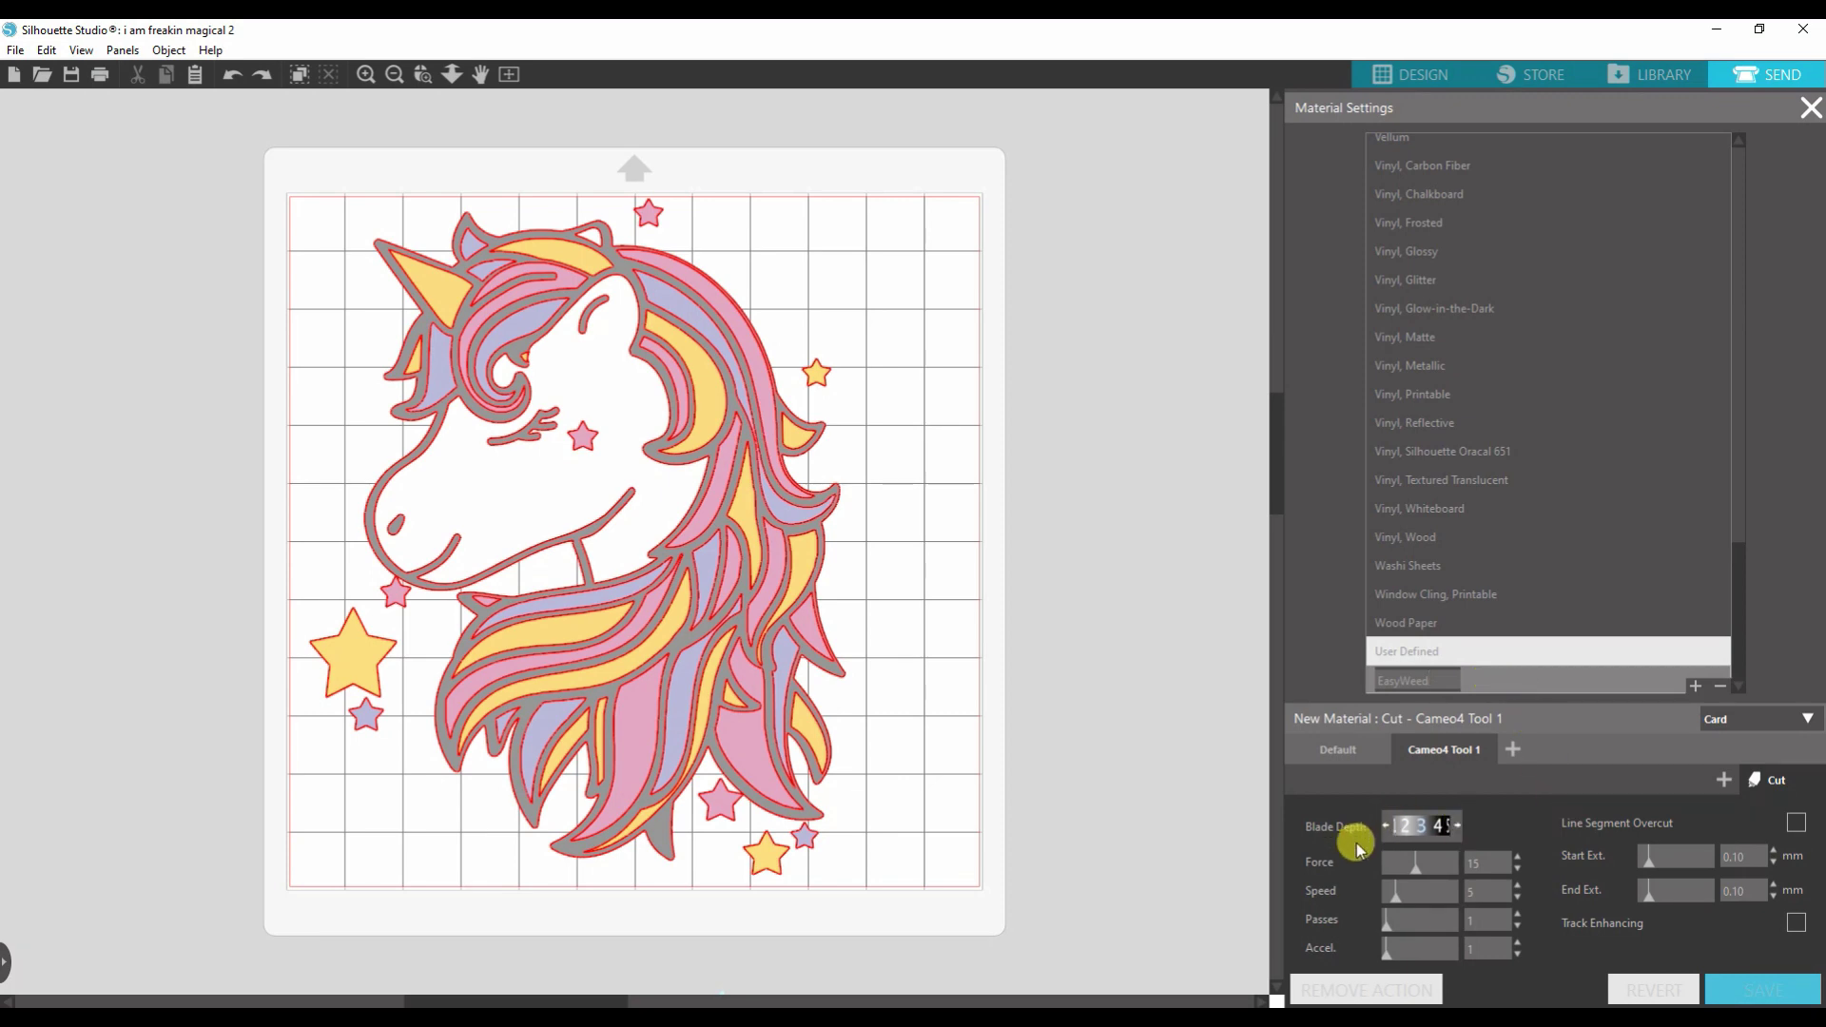
key("Return")
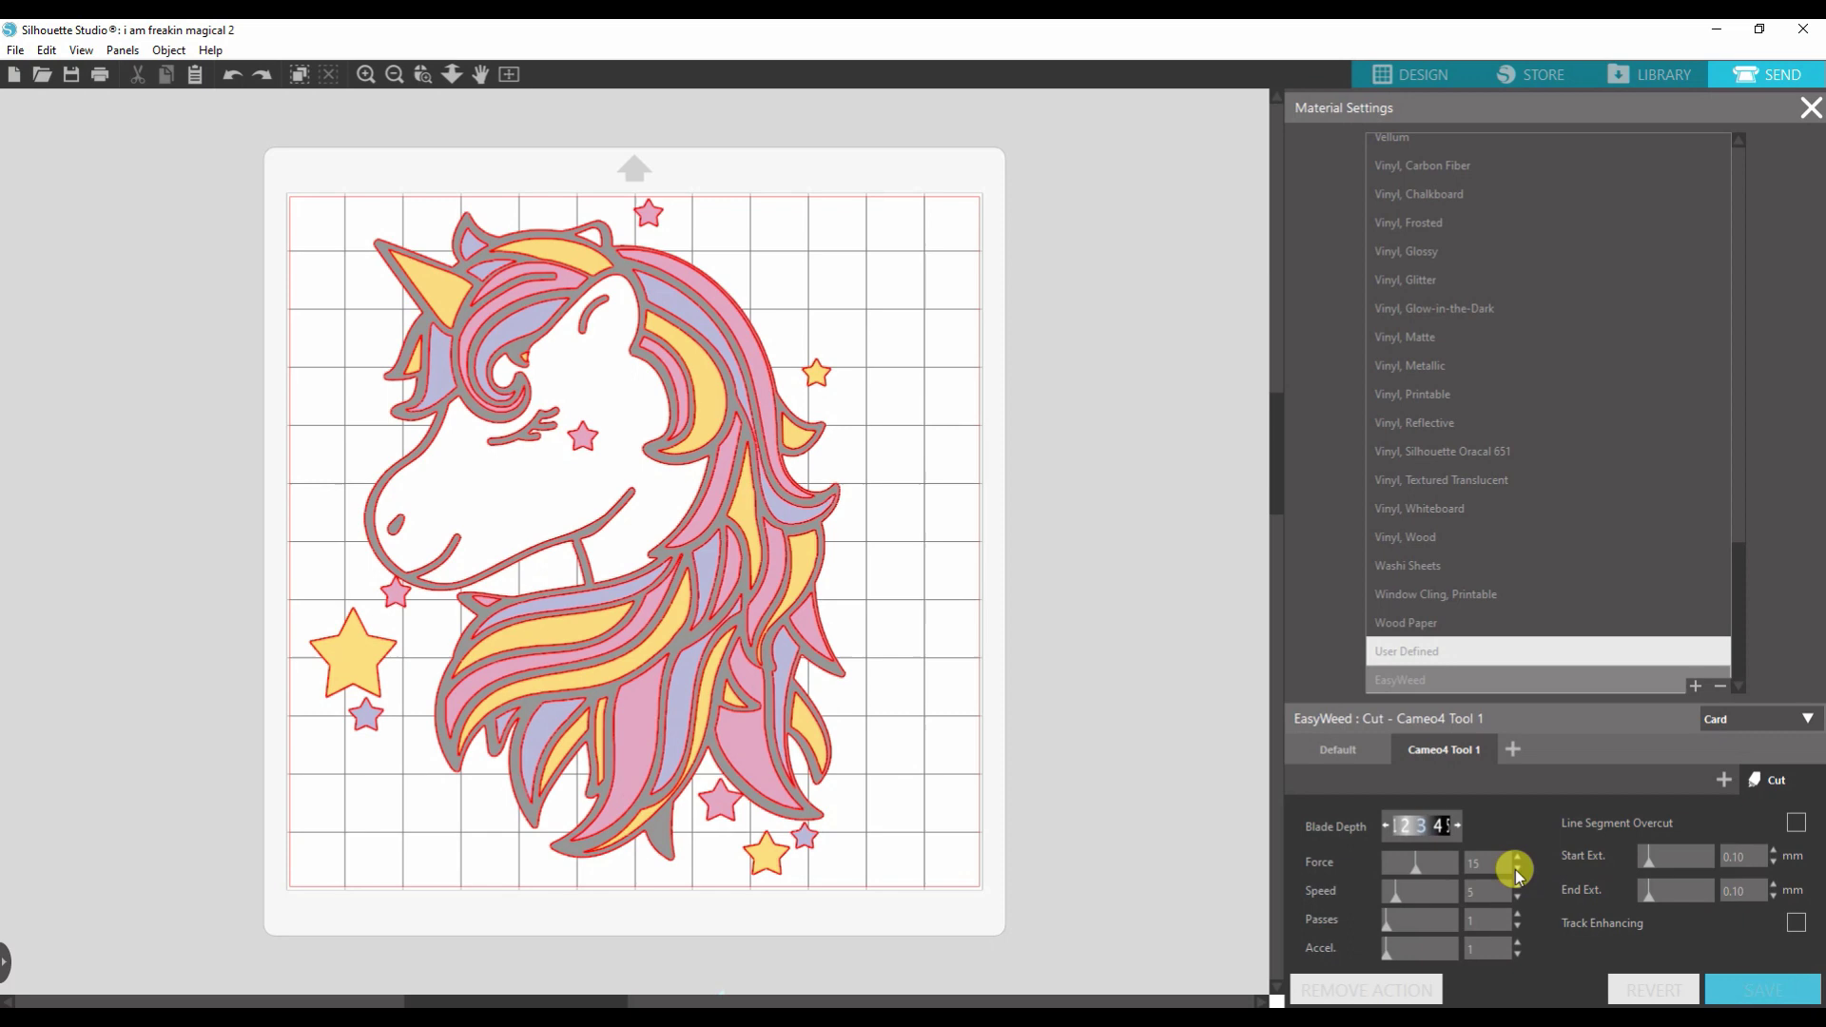
- Lower EasyWeed's force to 6 and raise its speed to 8, leaving Line Segment Overcut off
left_click(1518, 870)
left_click(1517, 869)
left_click(1517, 870)
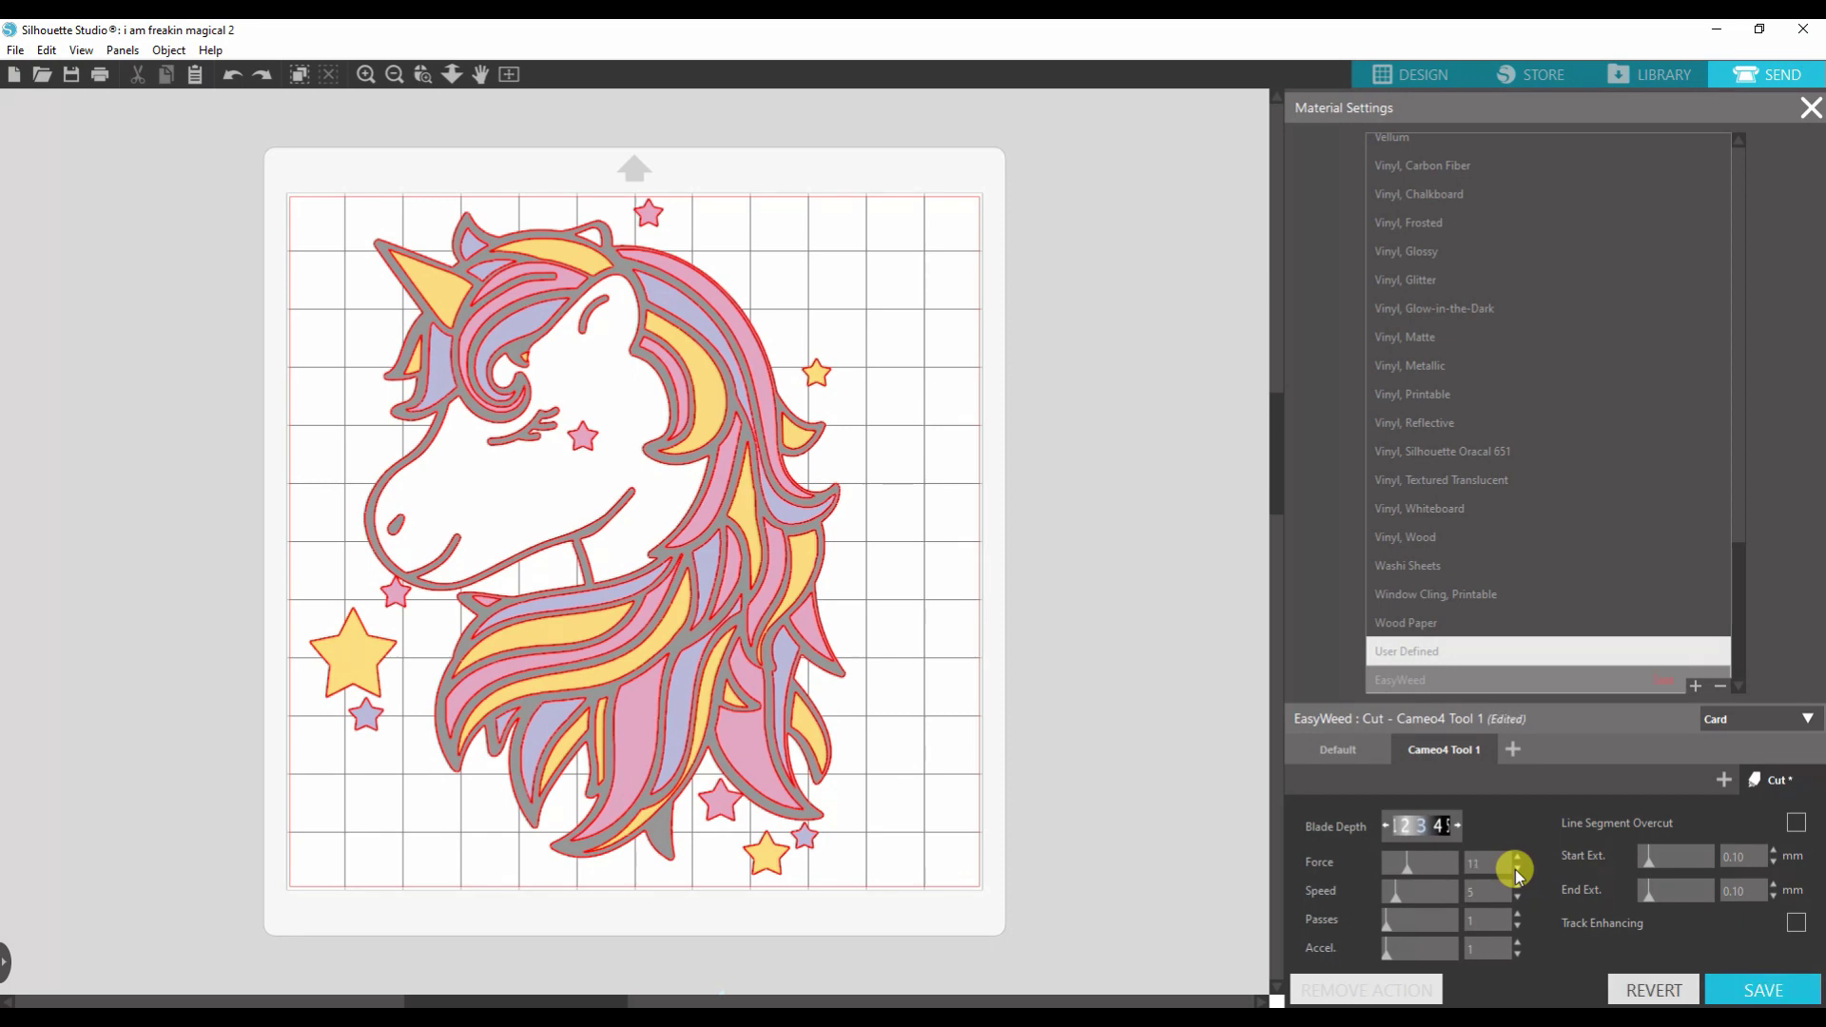
left_click(1517, 869)
left_click(1517, 870)
left_click(1518, 870)
left_click(1518, 869)
left_click(1517, 869)
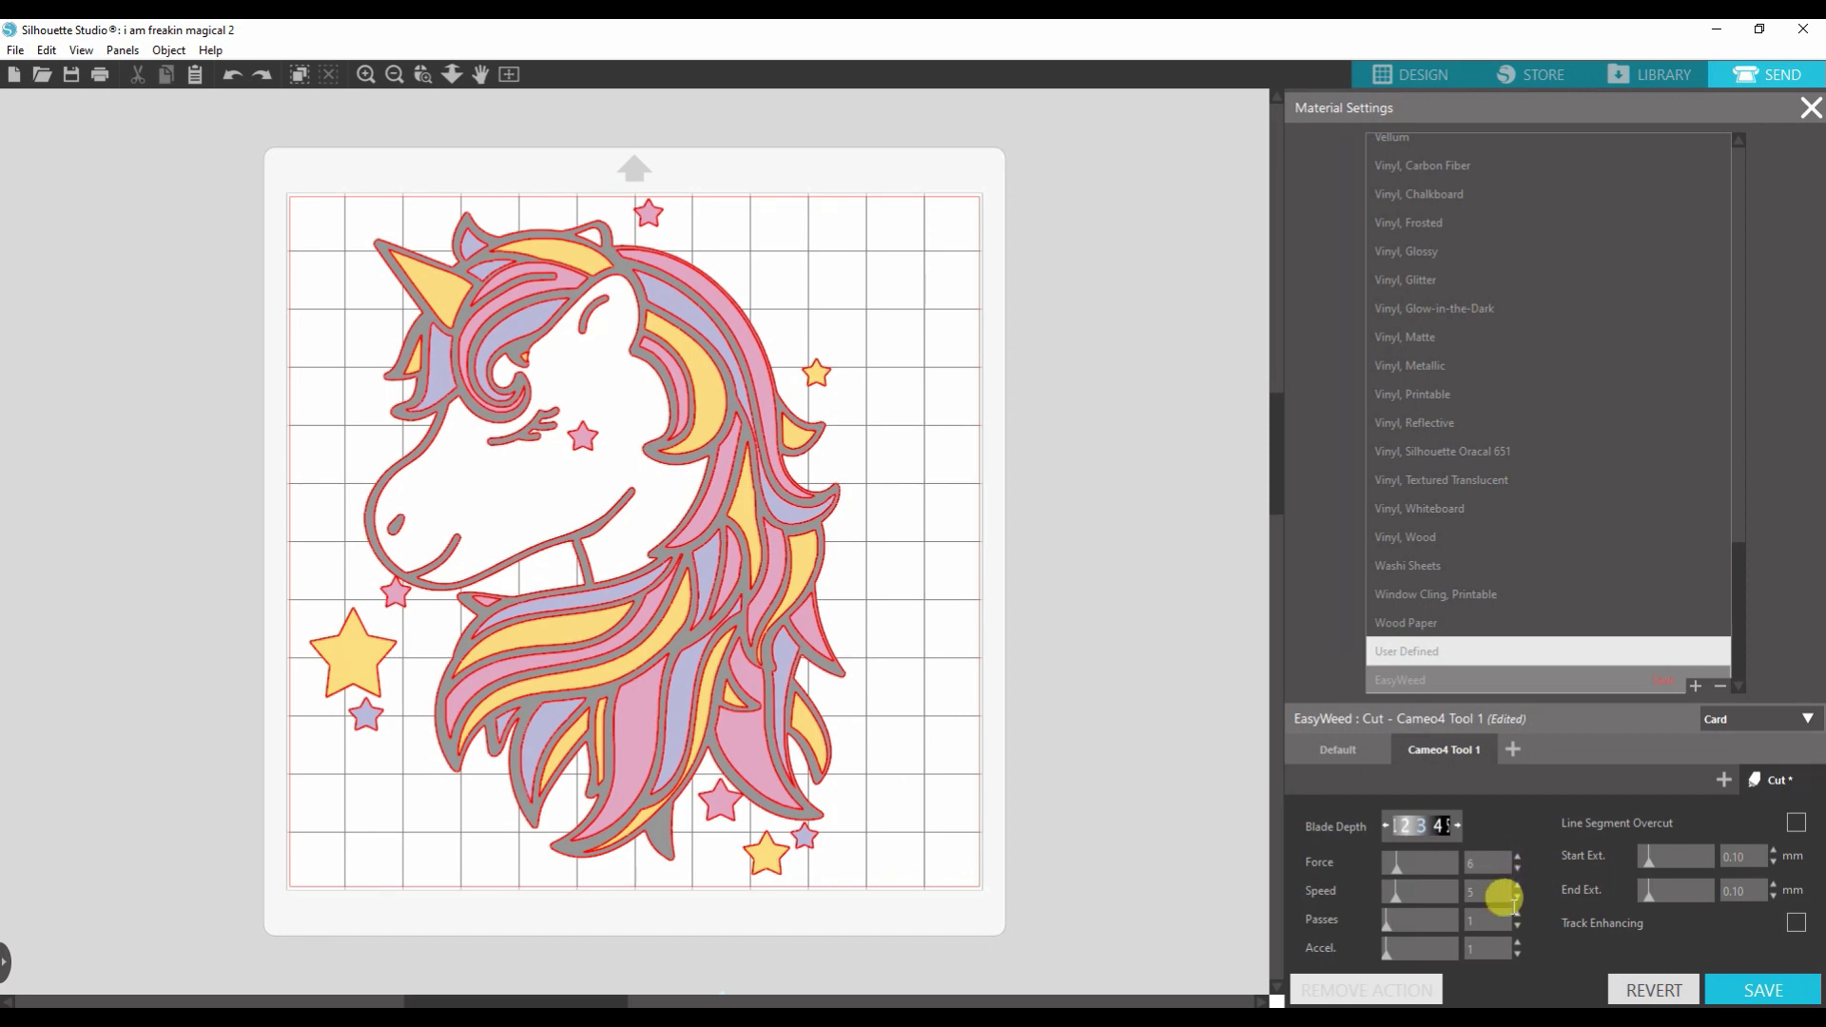
left_click(1517, 885)
left_click(1517, 886)
left_click(1518, 886)
left_click(1797, 823)
left_click(1798, 823)
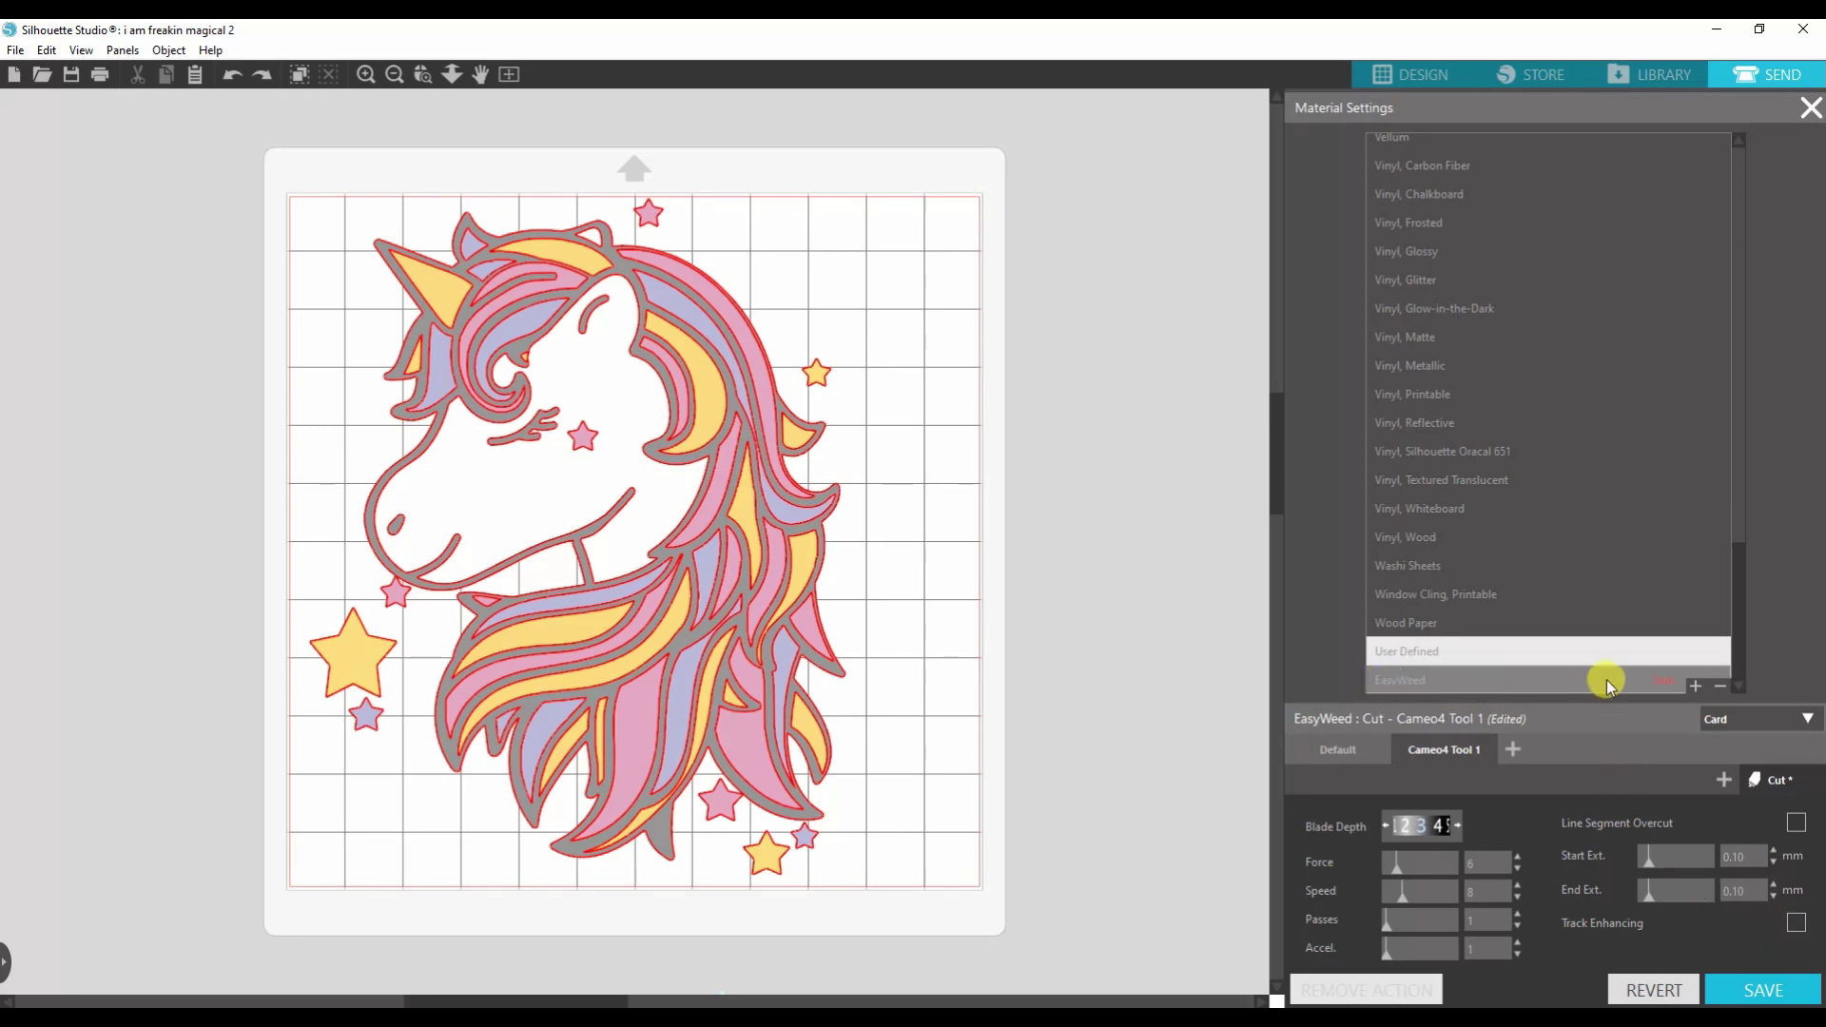
- Save the EasyWeed settings, close Material Settings, and select EasyWeed as Tool 1's material
left_click(1673, 684)
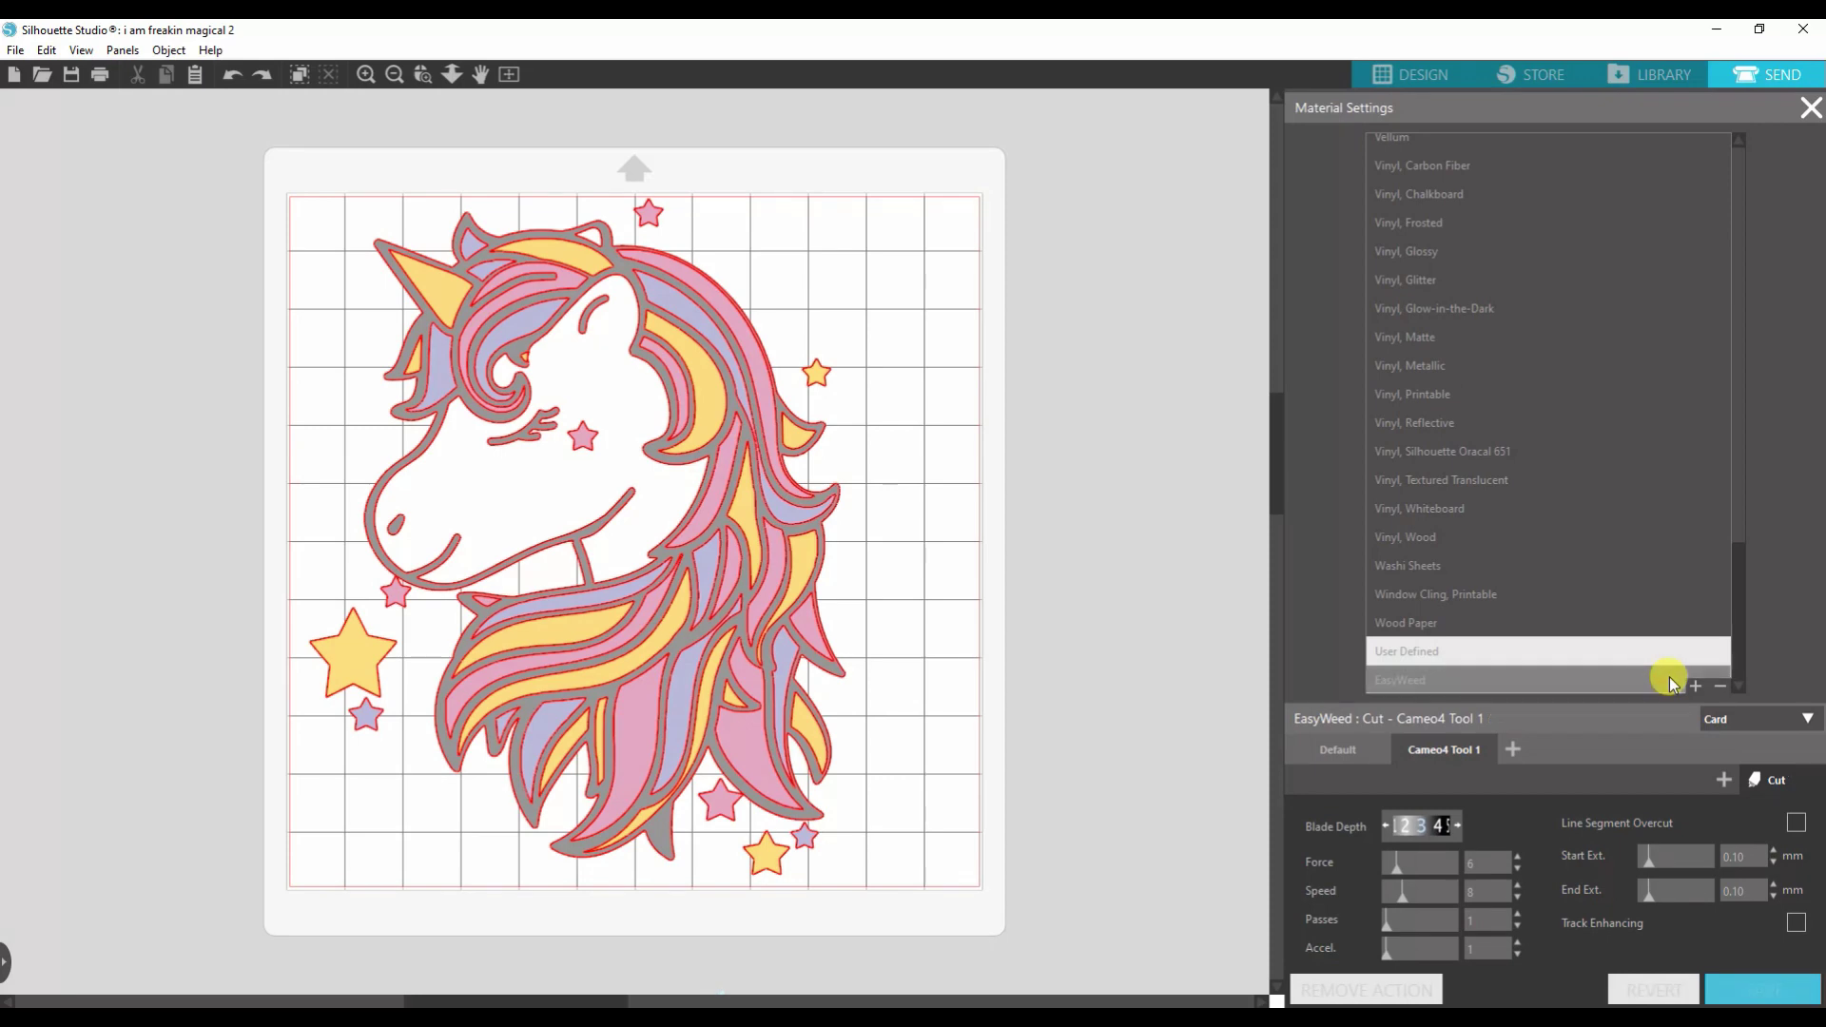
left_click(1807, 107)
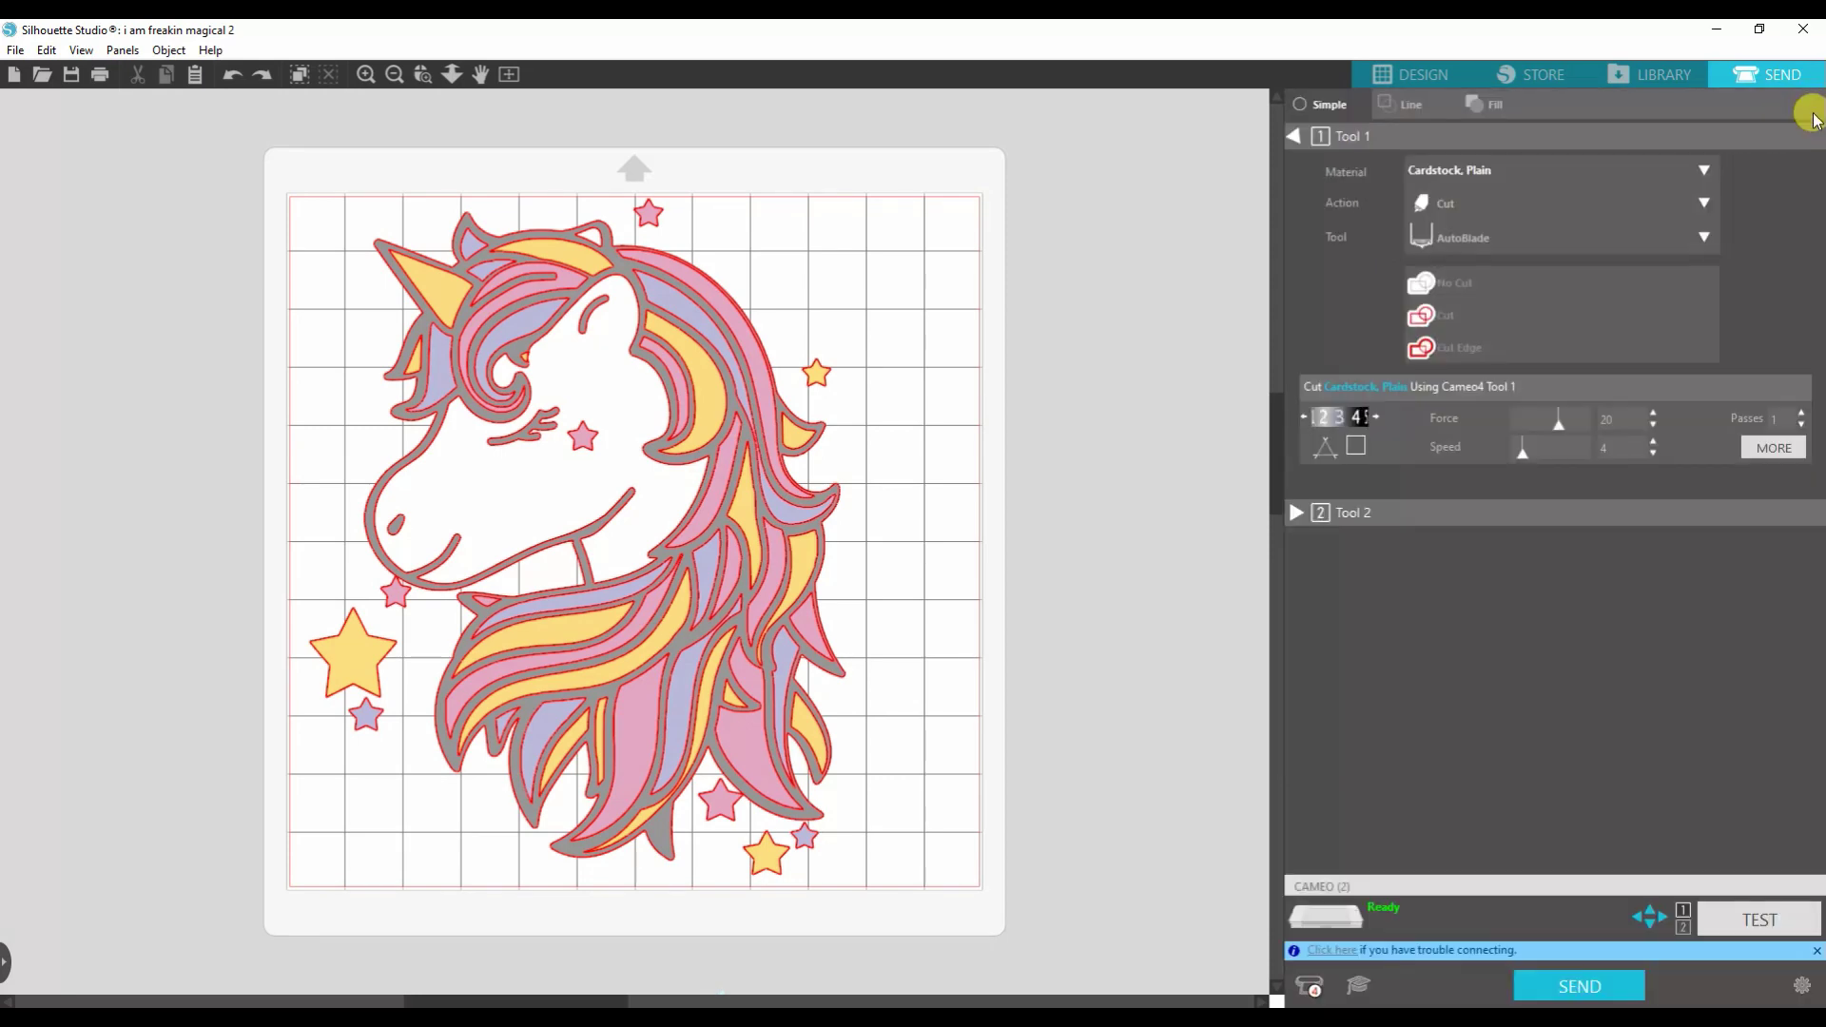
left_click(1473, 171)
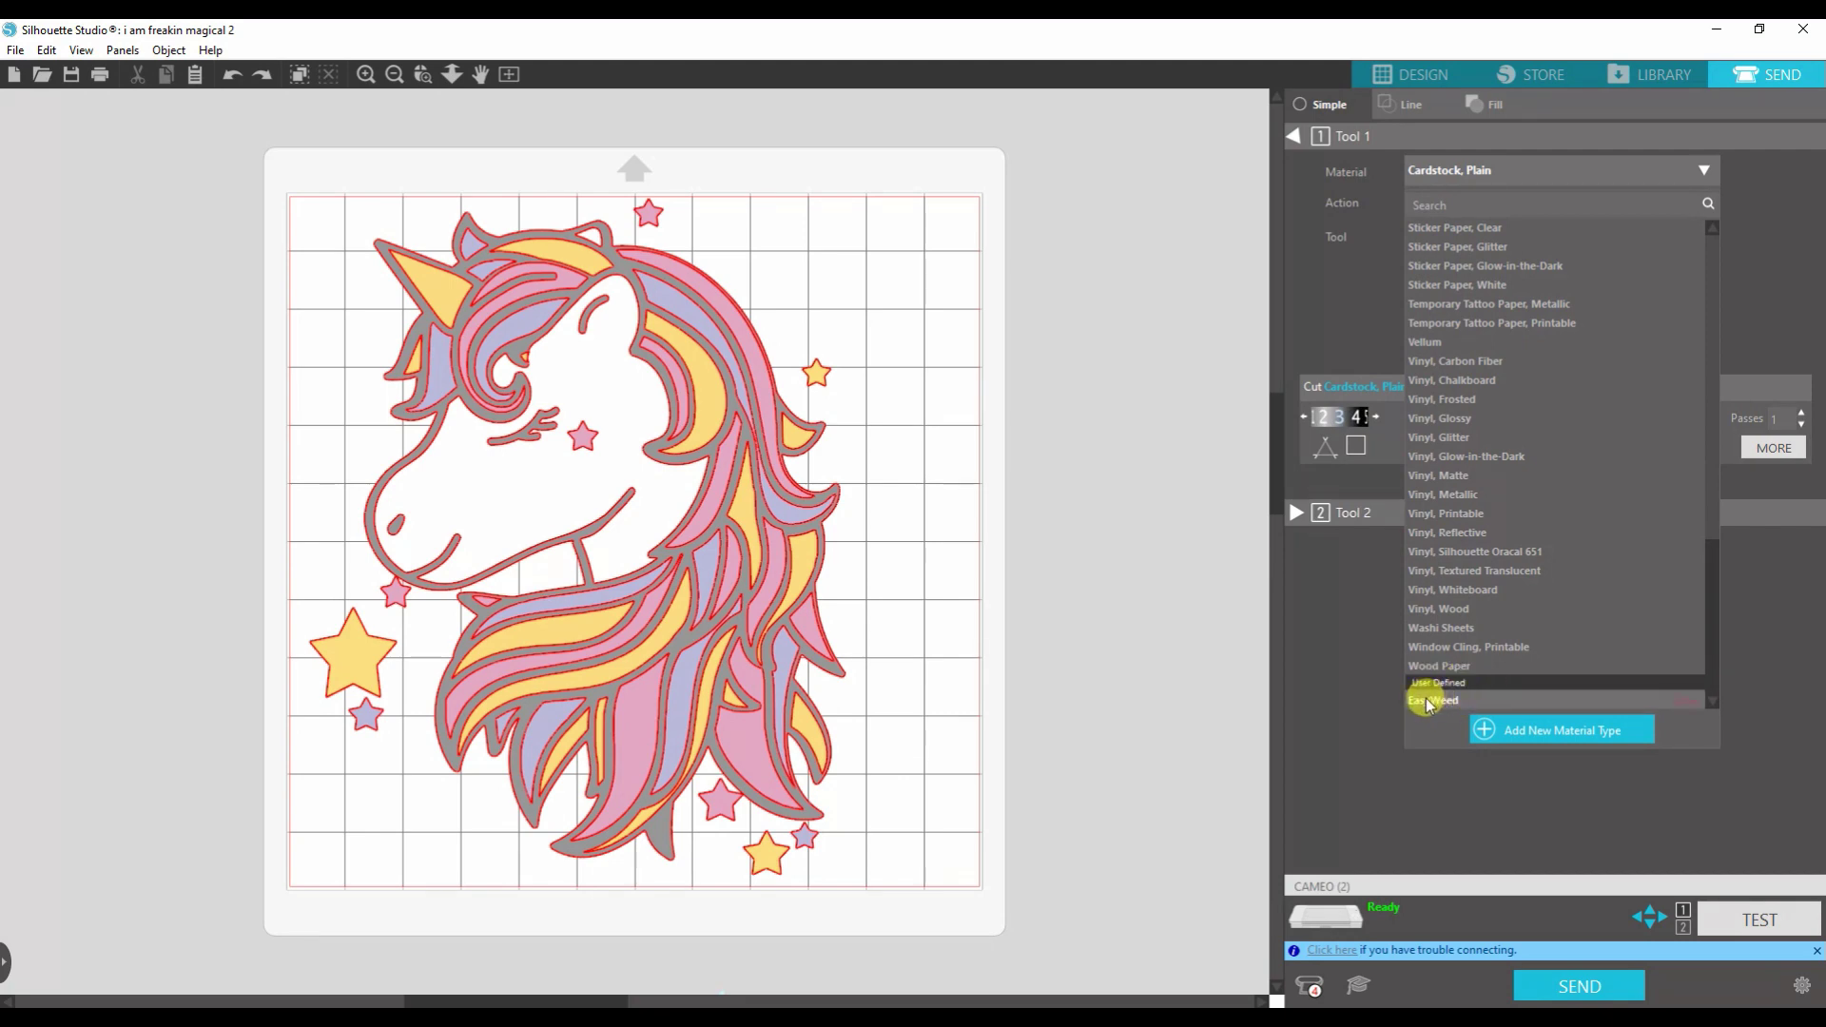
mouse_move(1506, 705)
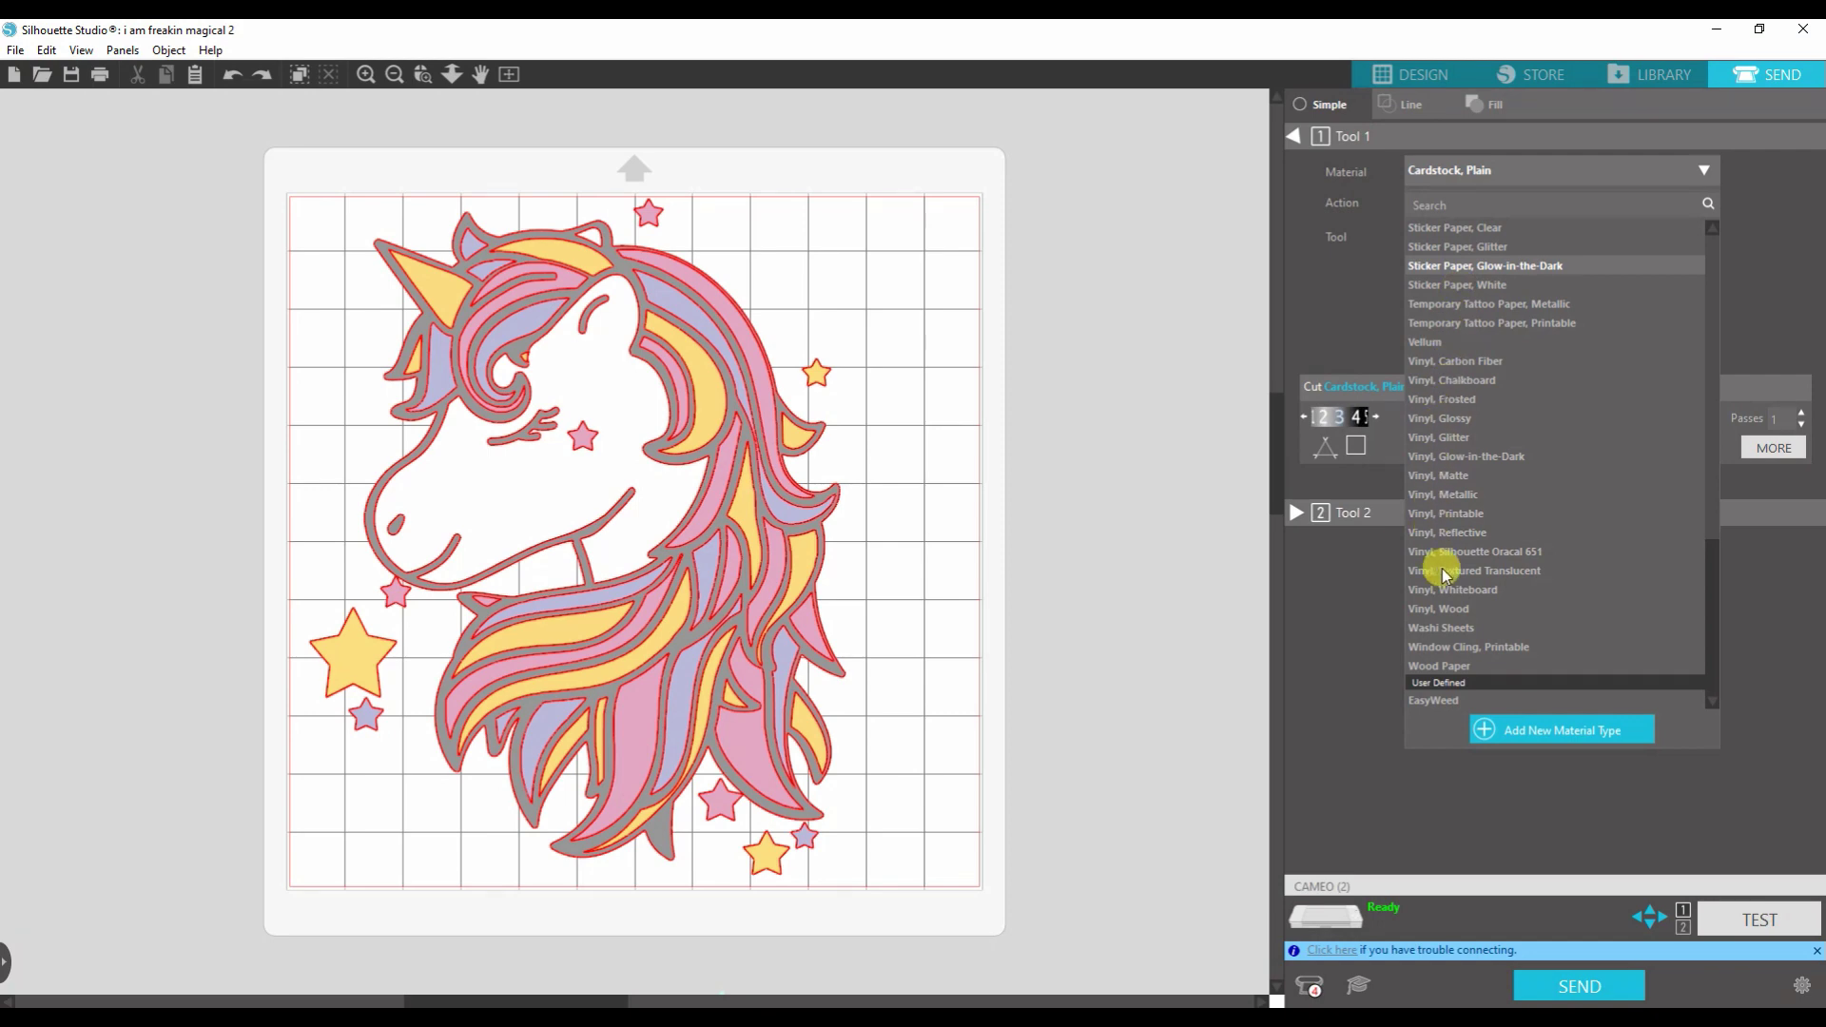
left_click(1460, 702)
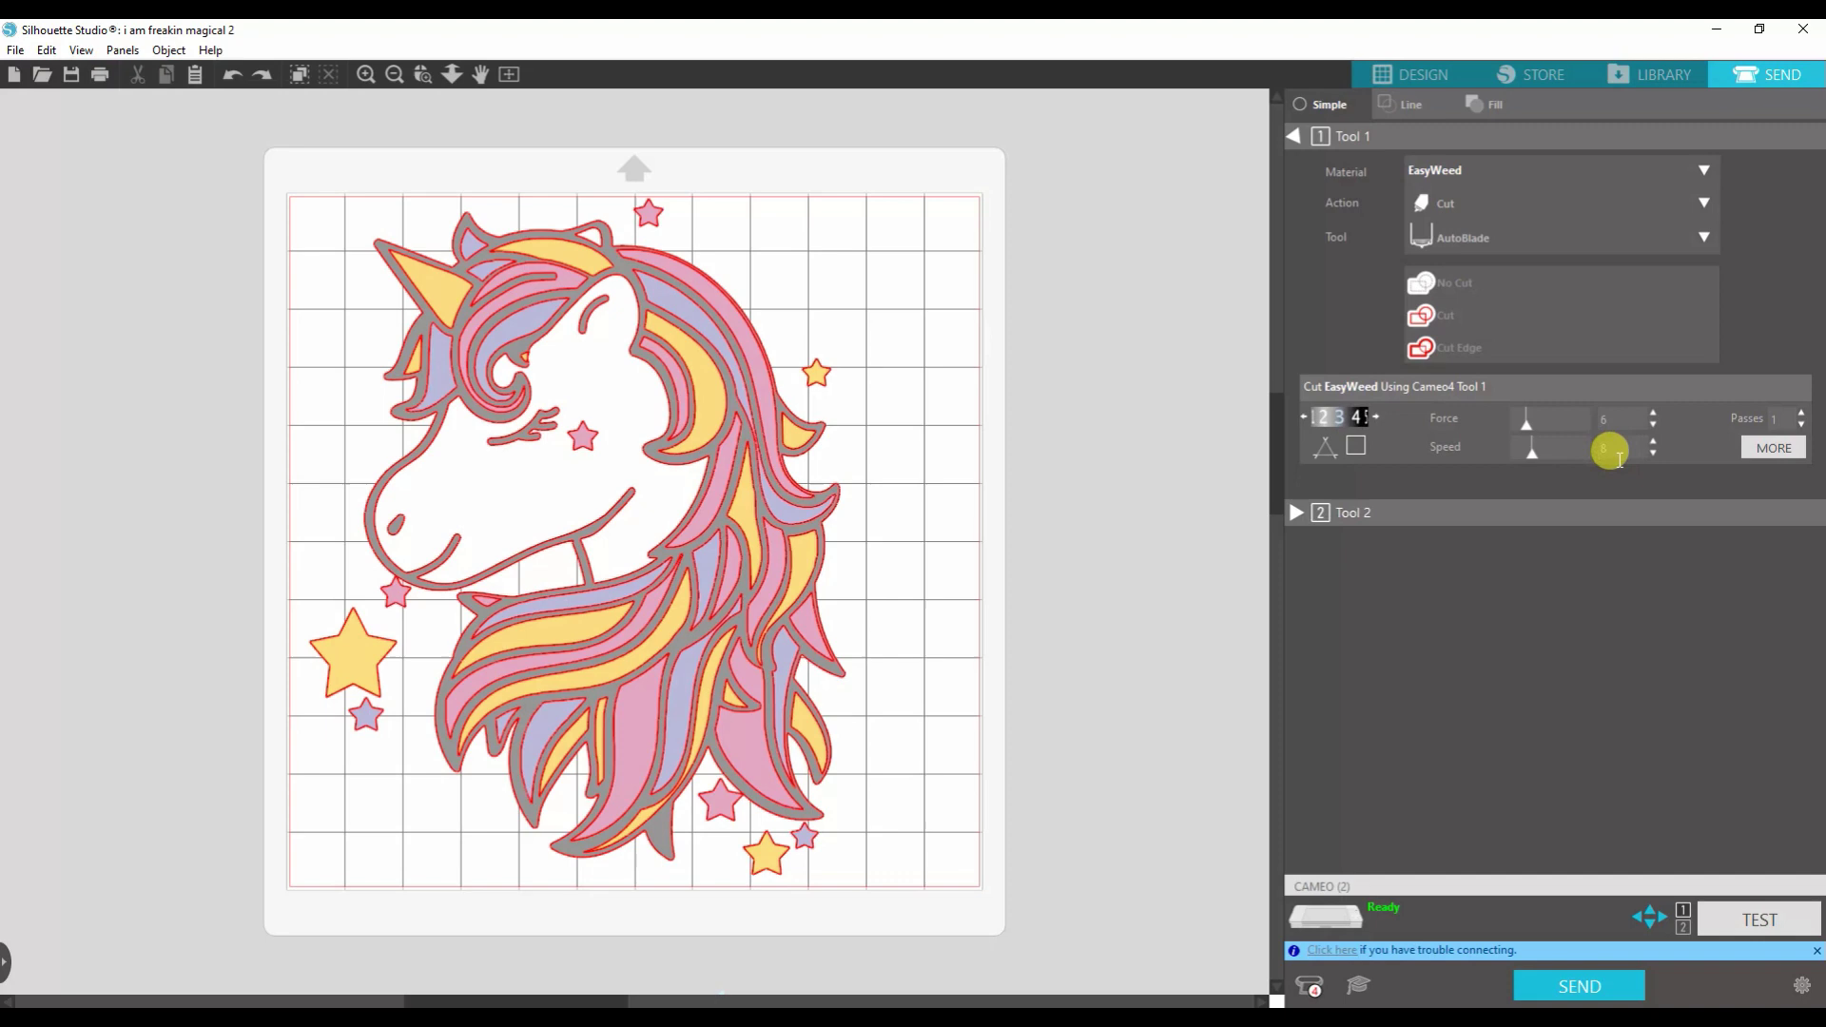
- Add another new material type and rename it Glitter HTV
left_click(1552, 168)
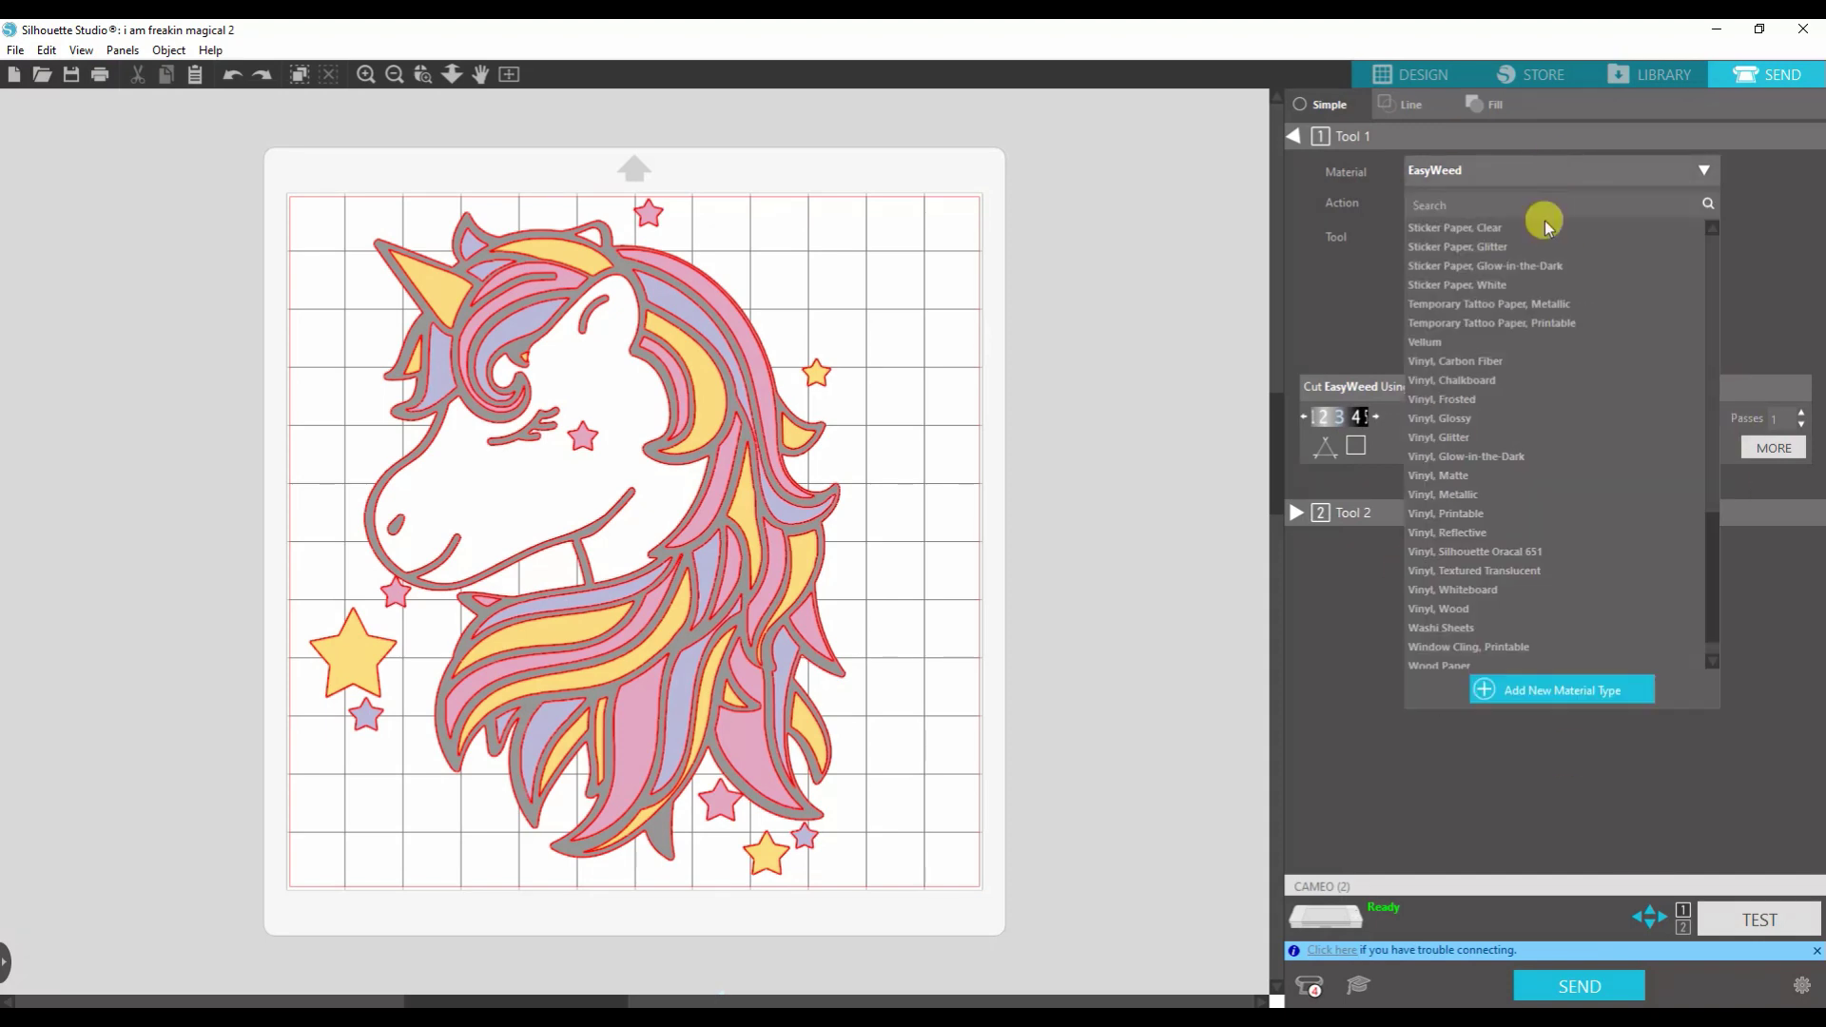
left_click(1560, 692)
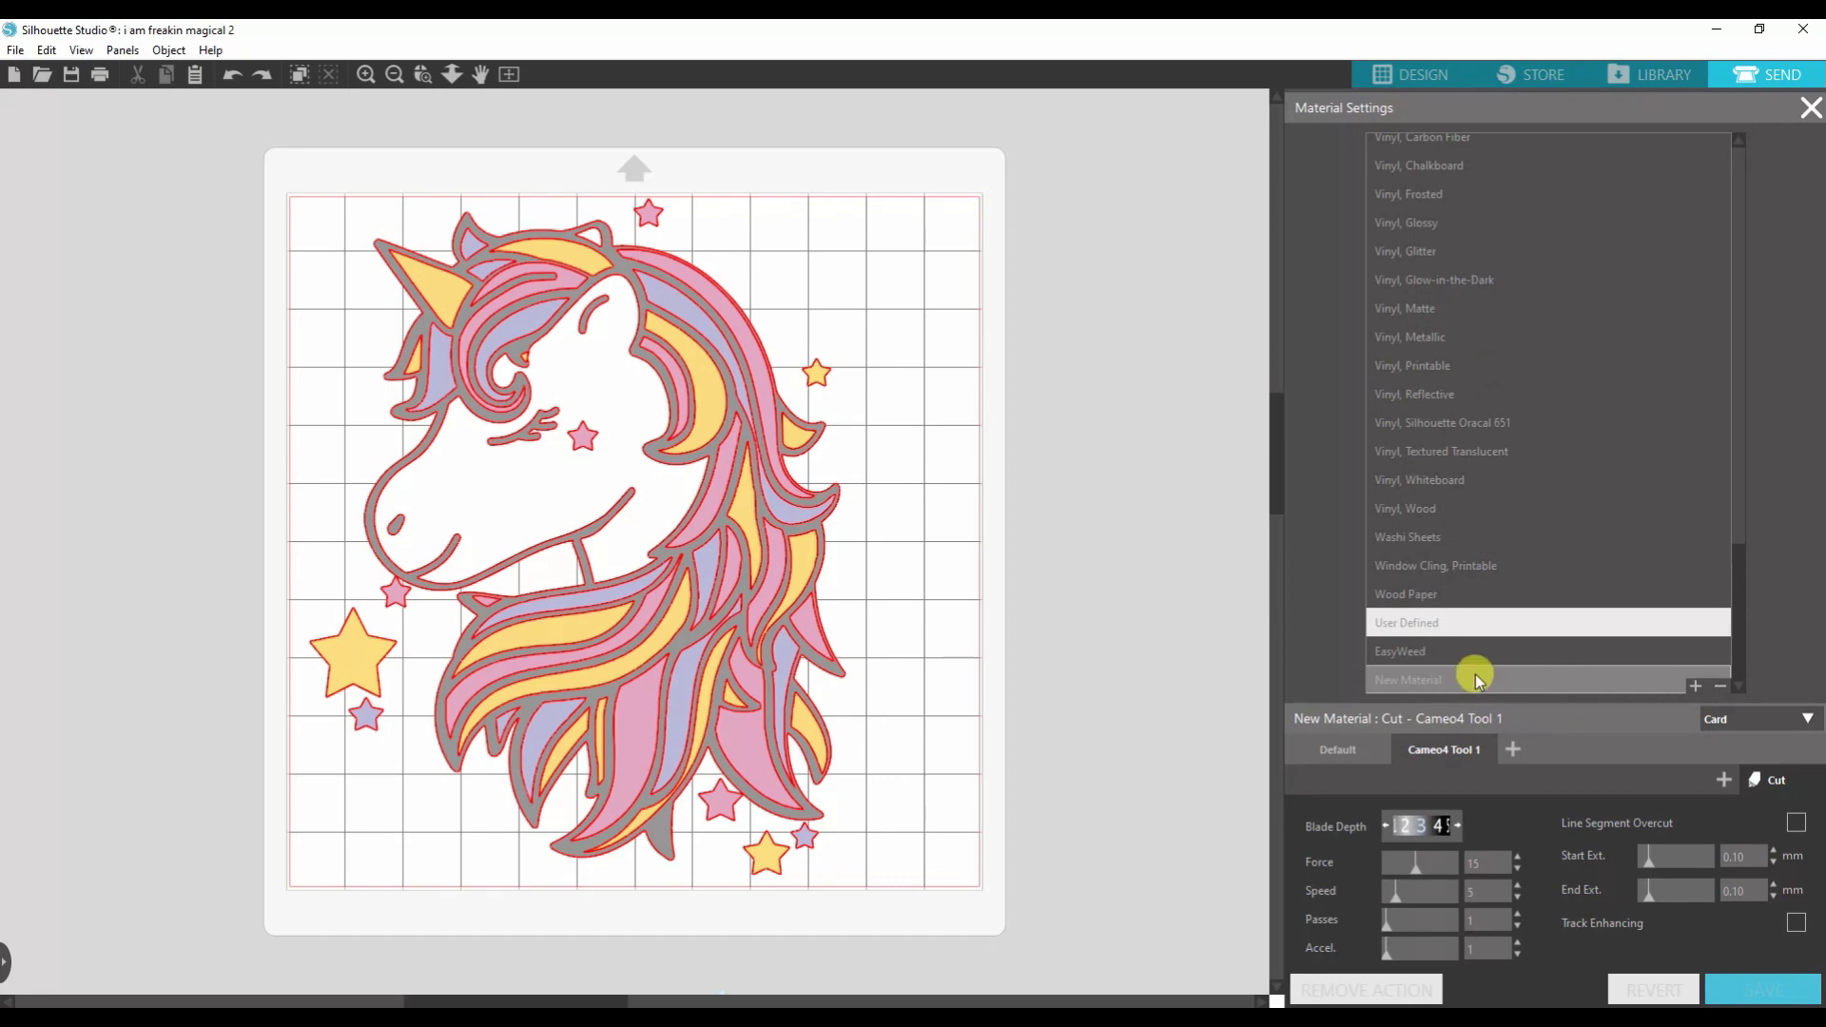
right_click(1430, 682)
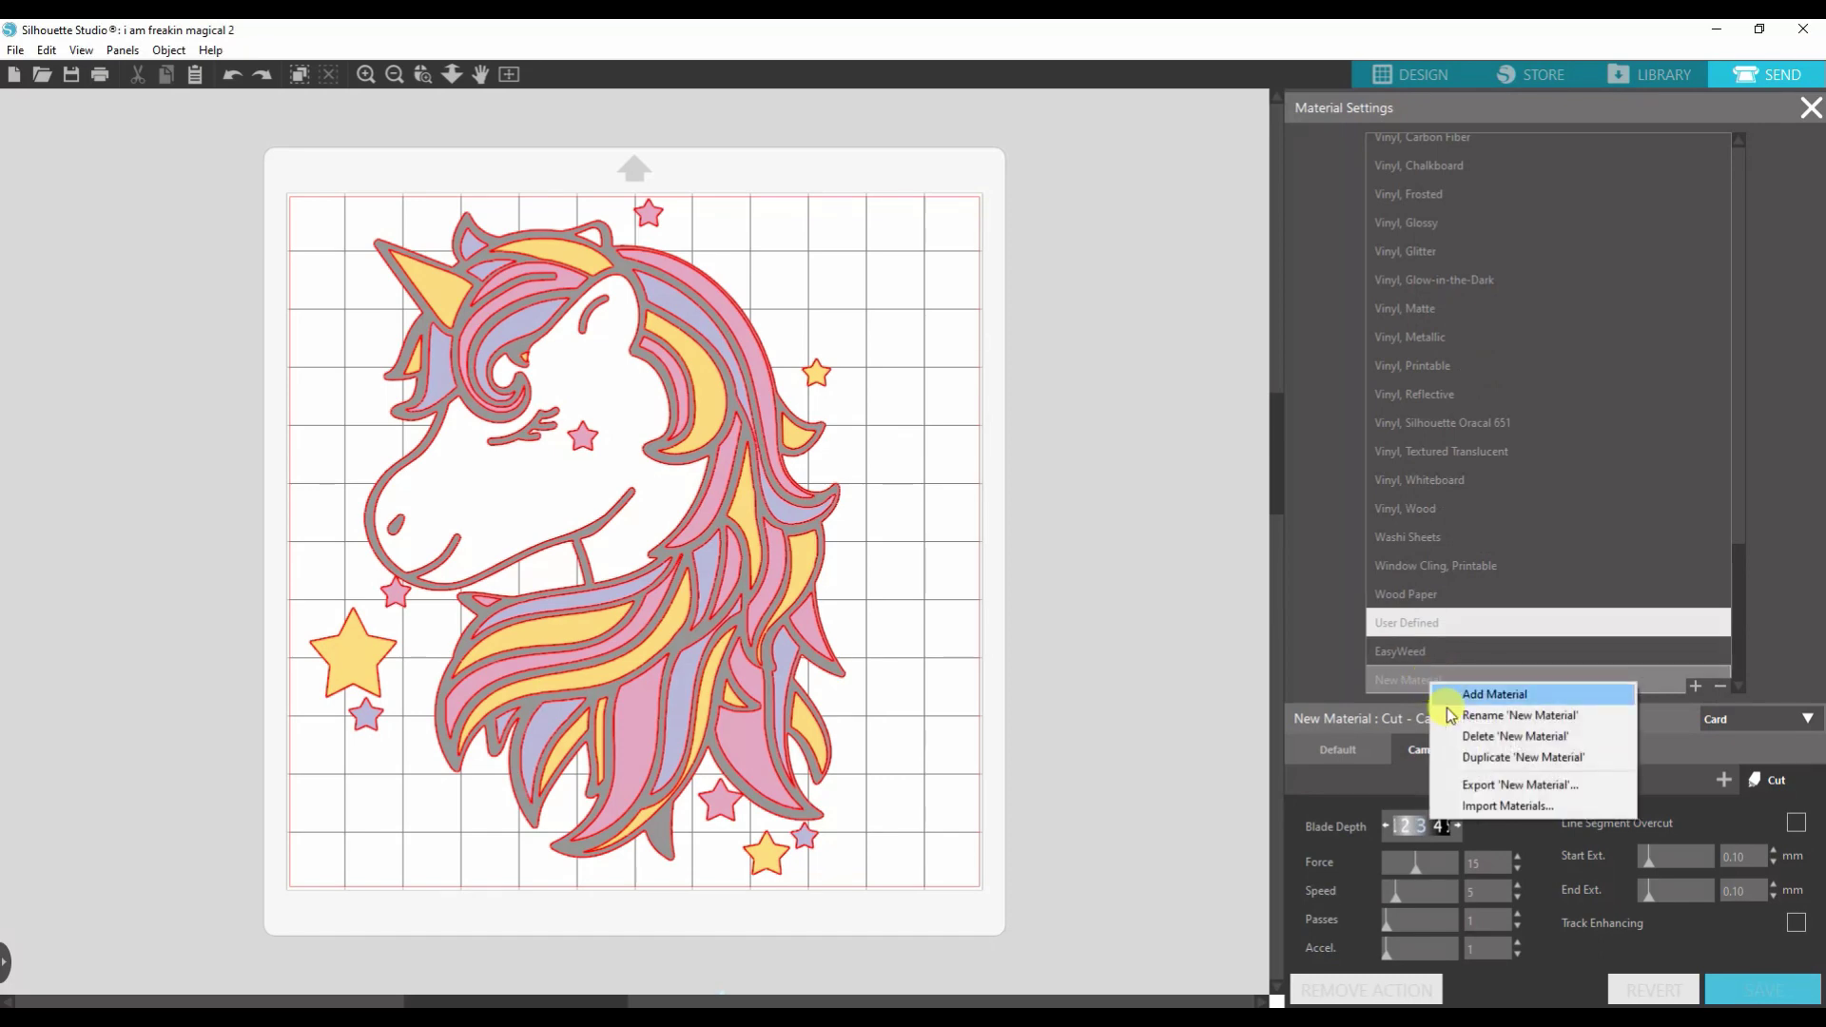
left_click(1465, 715)
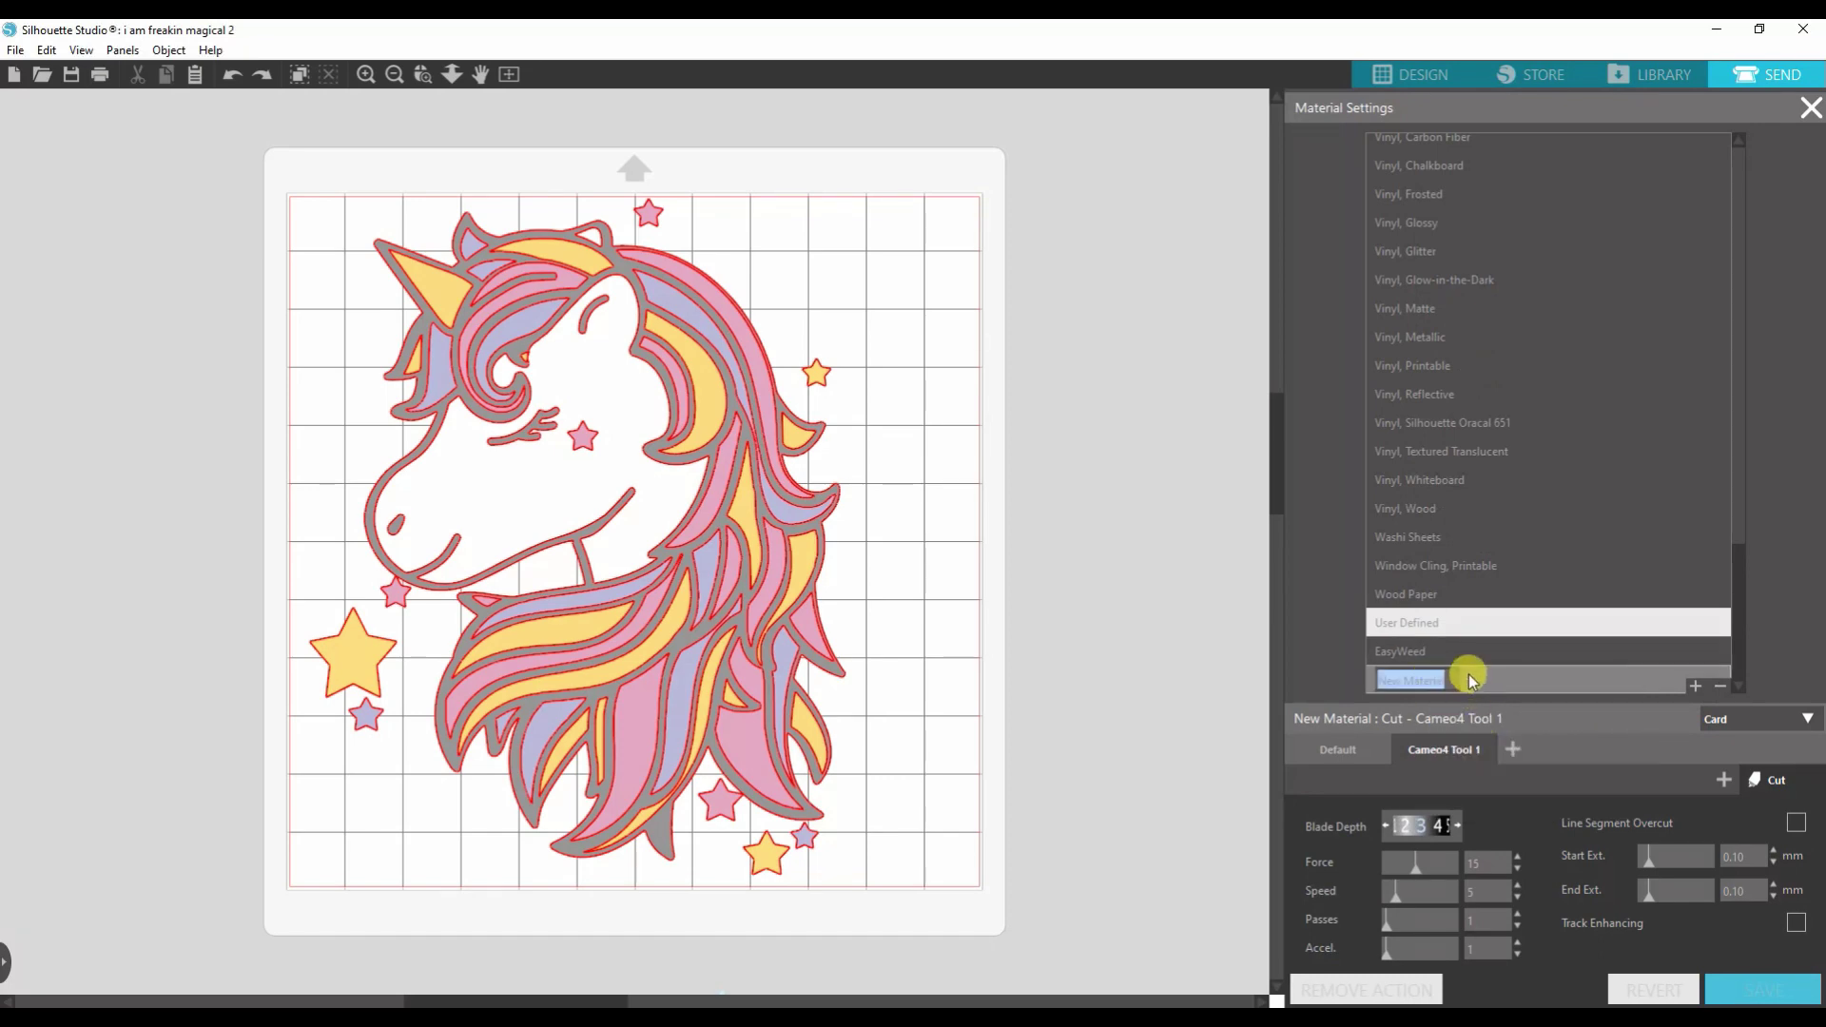
type("Glitter HTV")
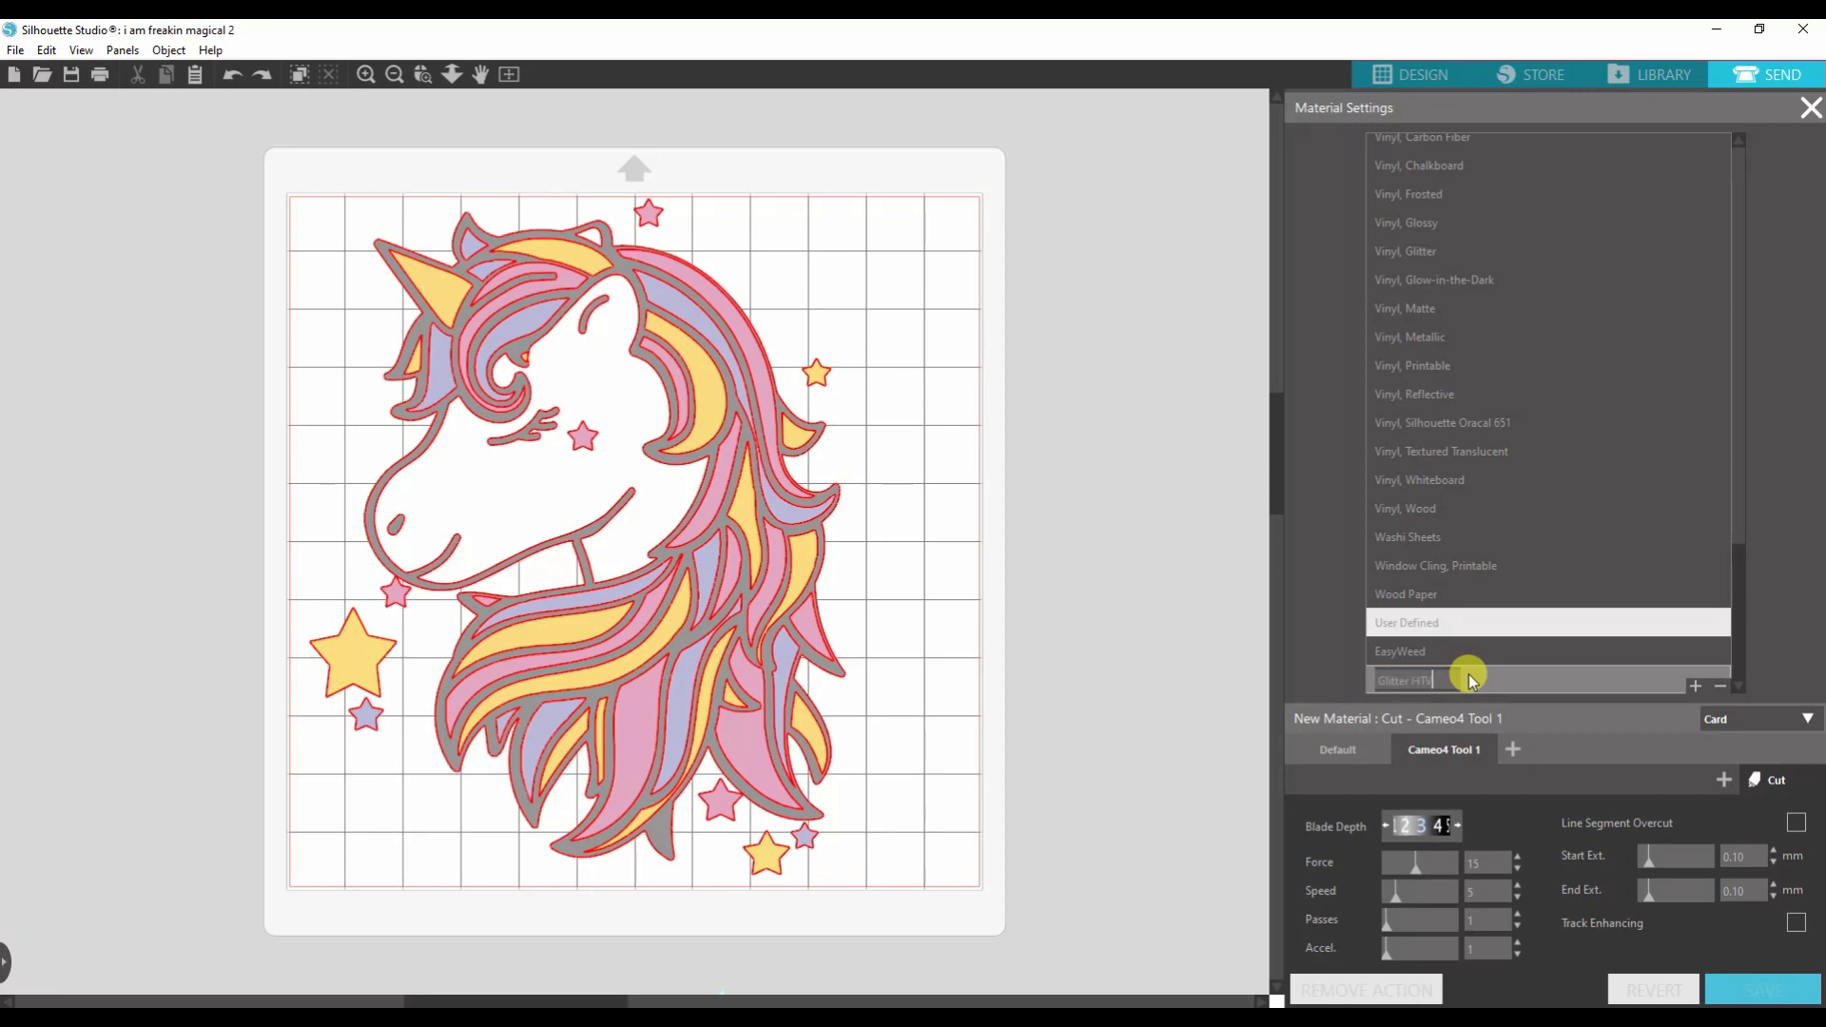
- Set Glitter HTV to blade depth 5, speed 8 and force 11, then save
left_click(1458, 825)
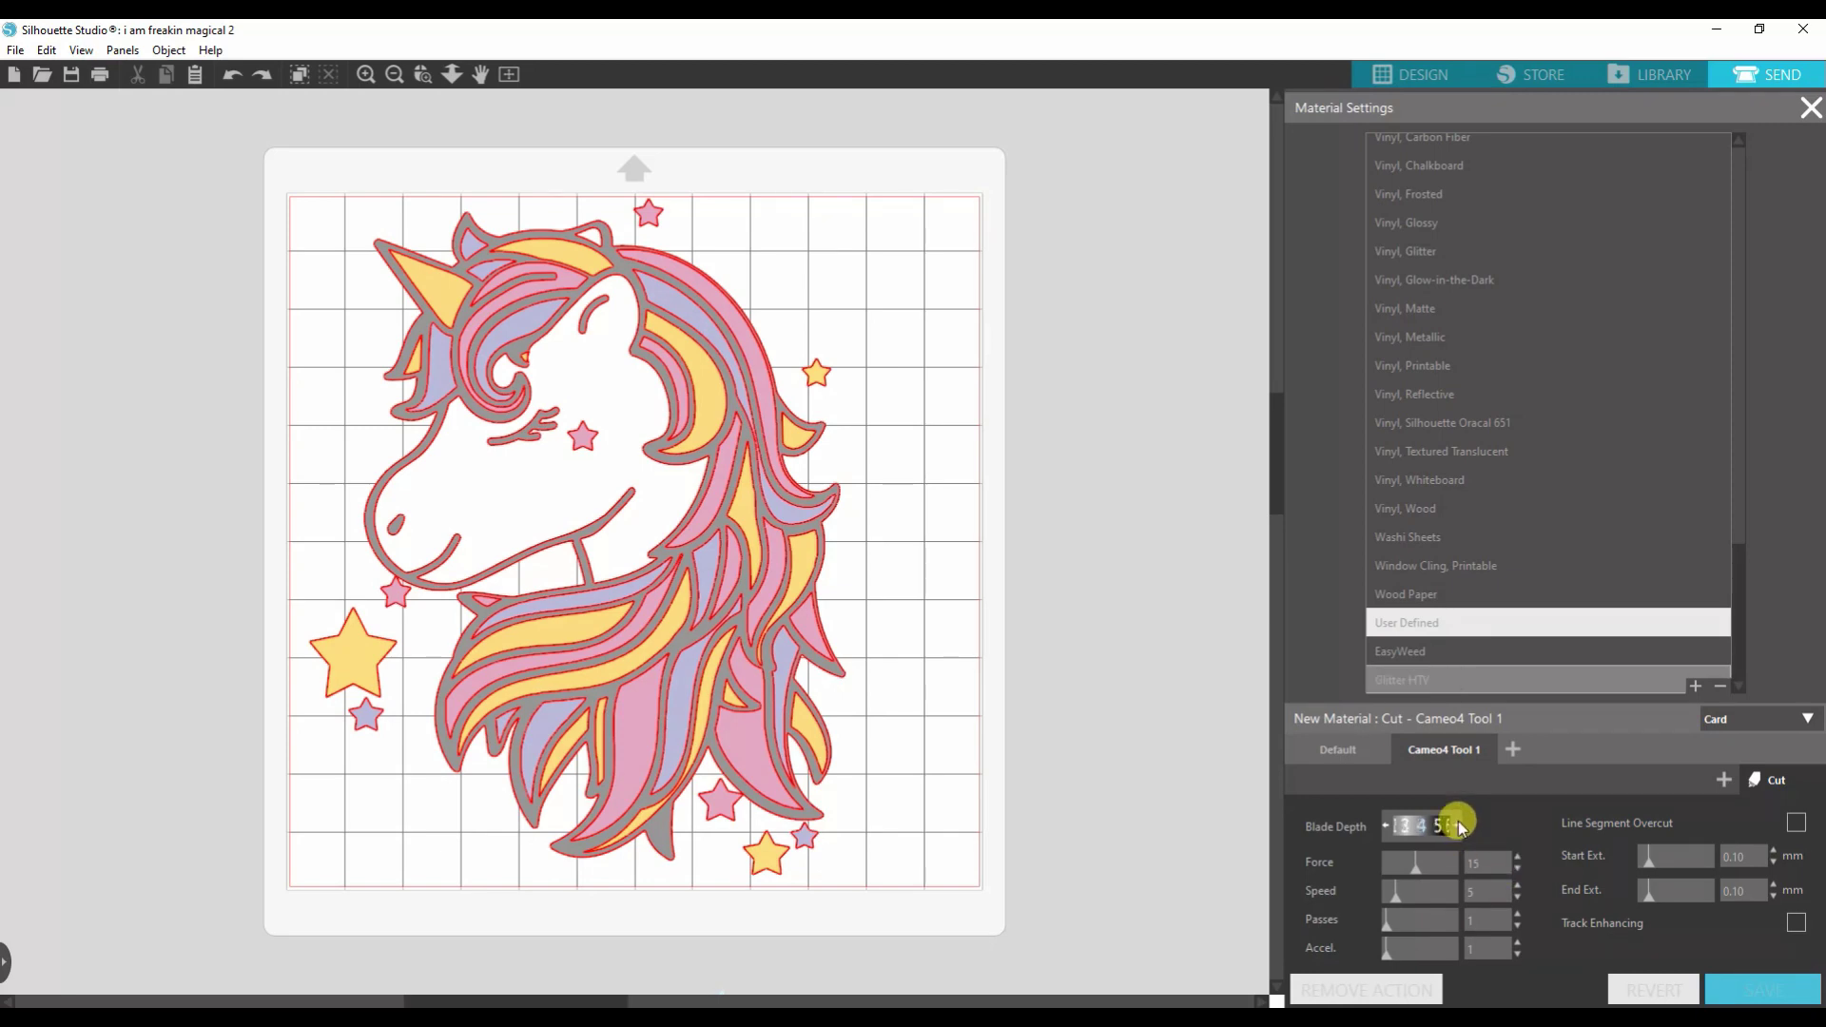
left_click(1518, 885)
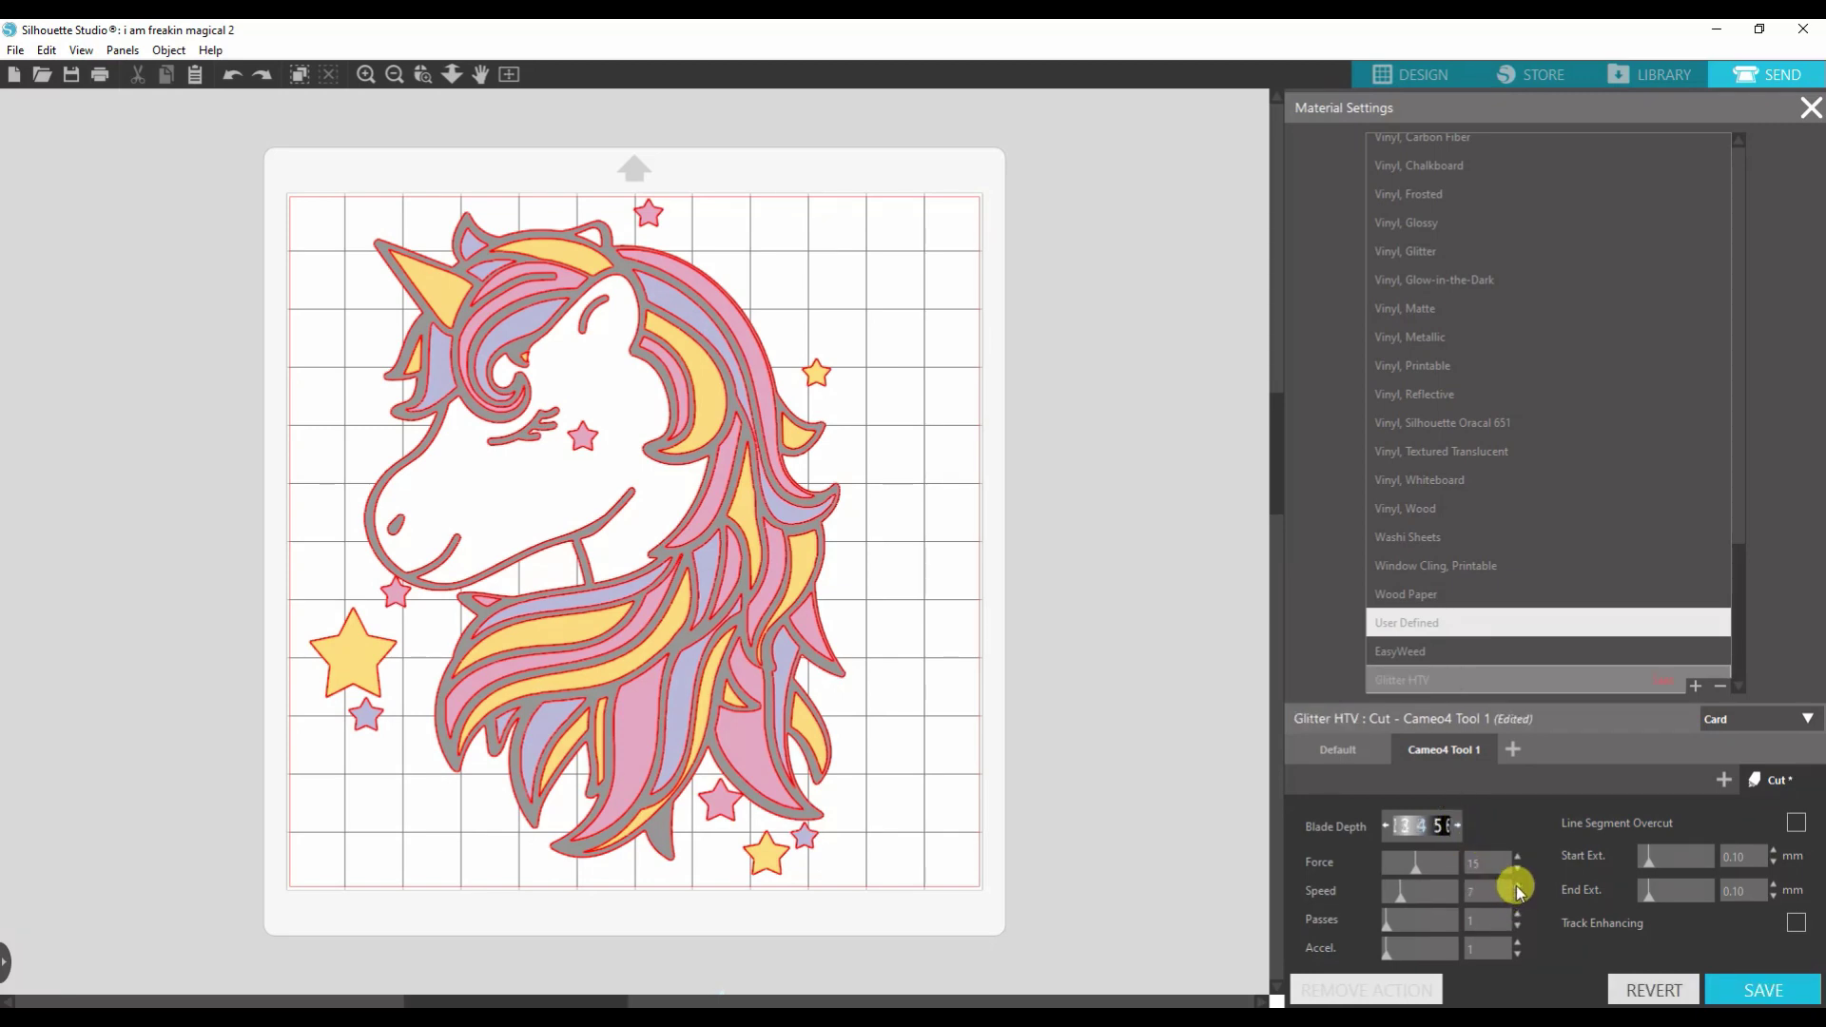
left_click(1517, 885)
left_click(1517, 869)
left_click(1517, 870)
left_click(1516, 870)
left_click(1664, 677)
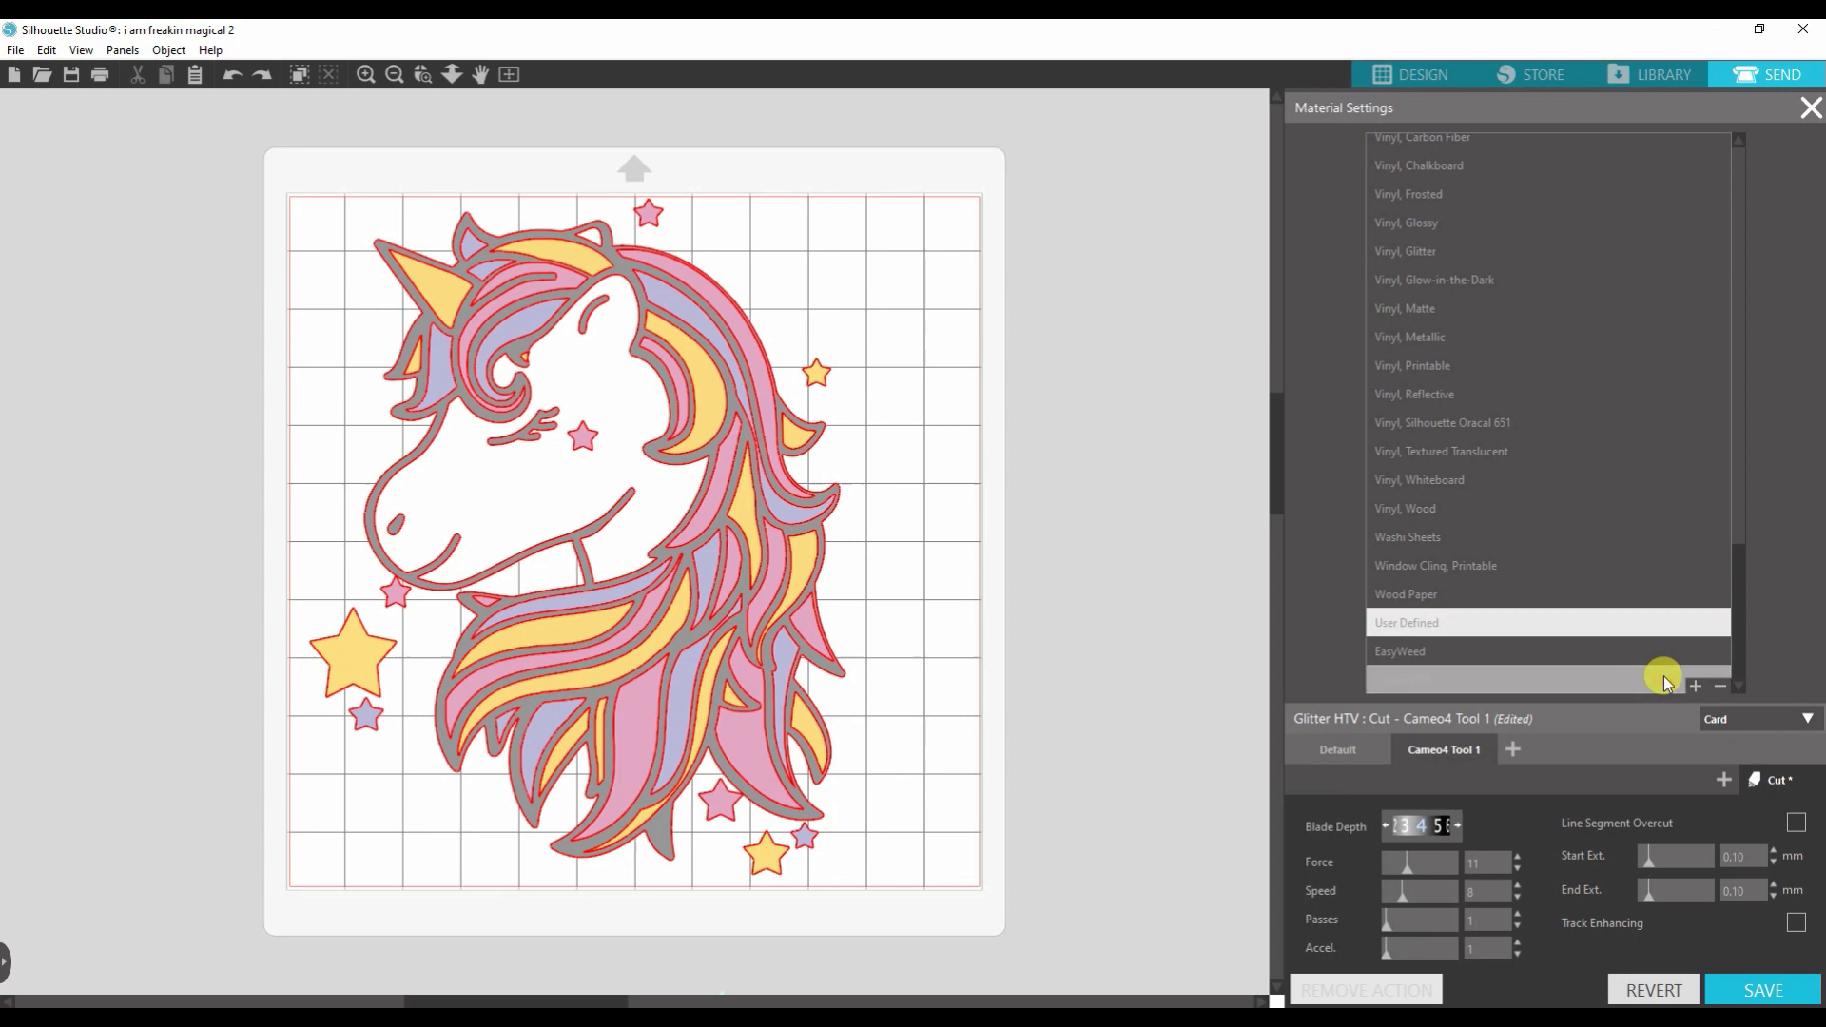